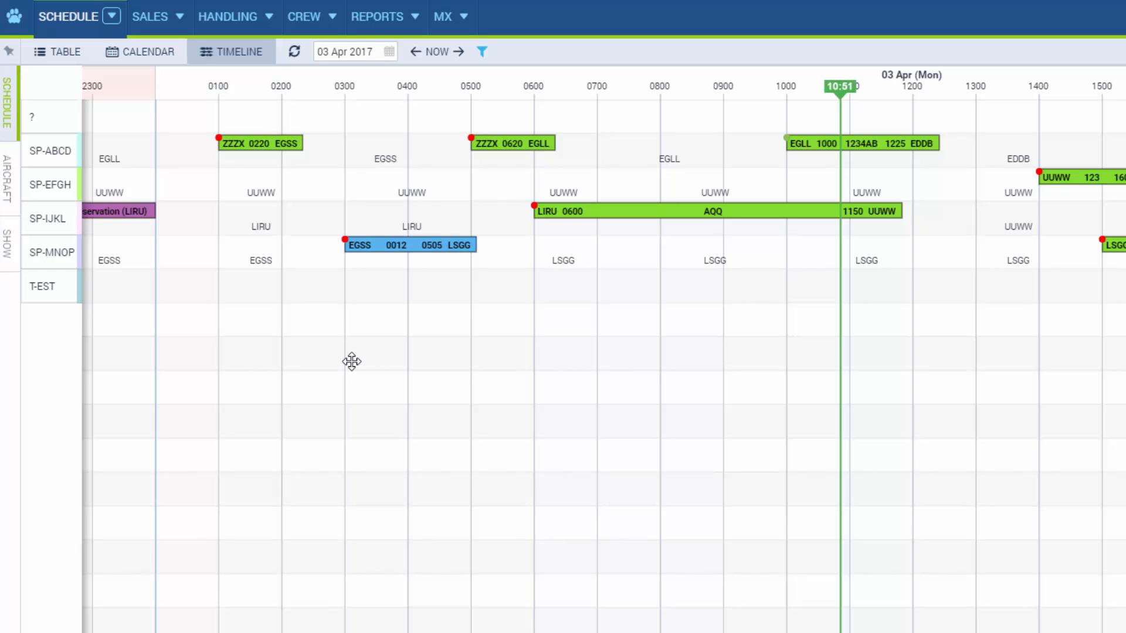
Review the Aircraft and Show filter options, then apply them to reload the schedule timeline
left_click(9, 52)
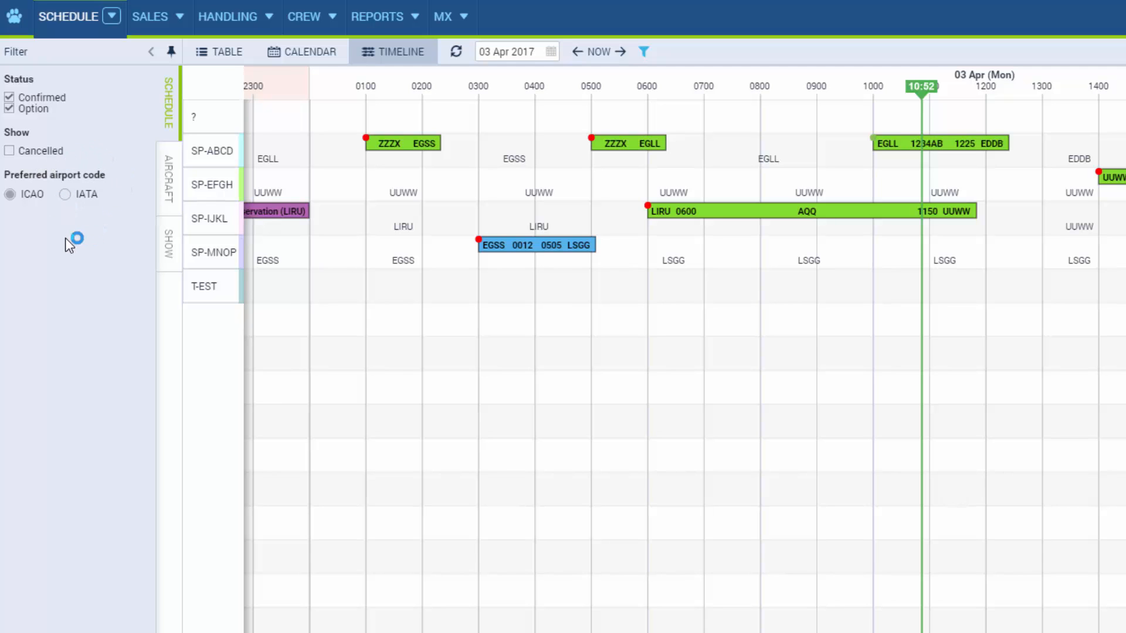
left_click(172, 190)
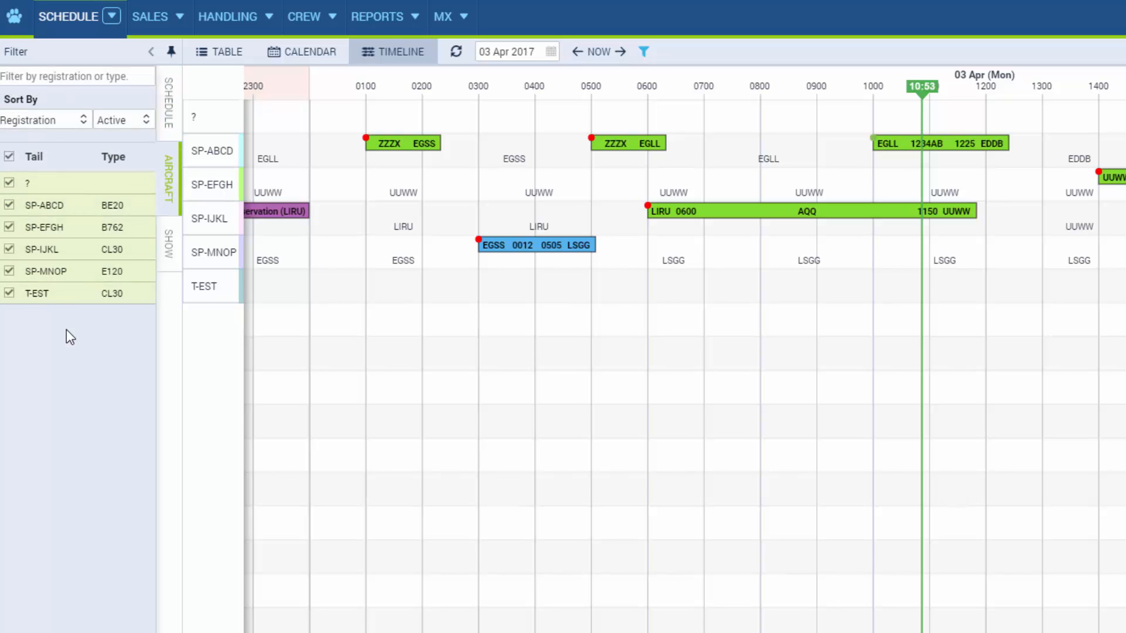
left_click(173, 258)
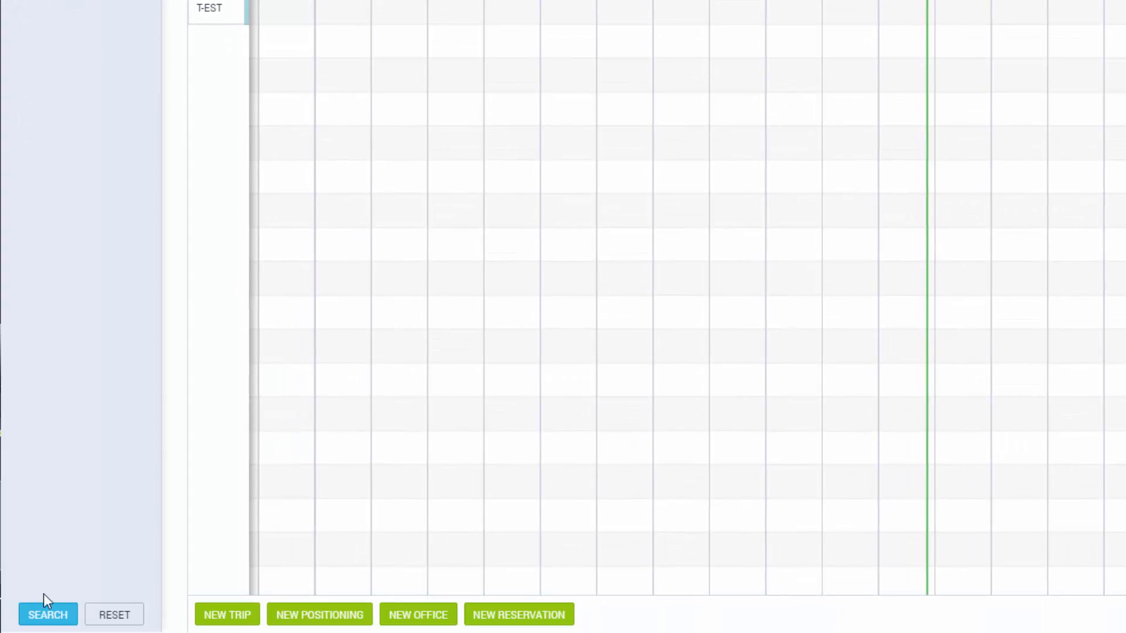
left_click(49, 615)
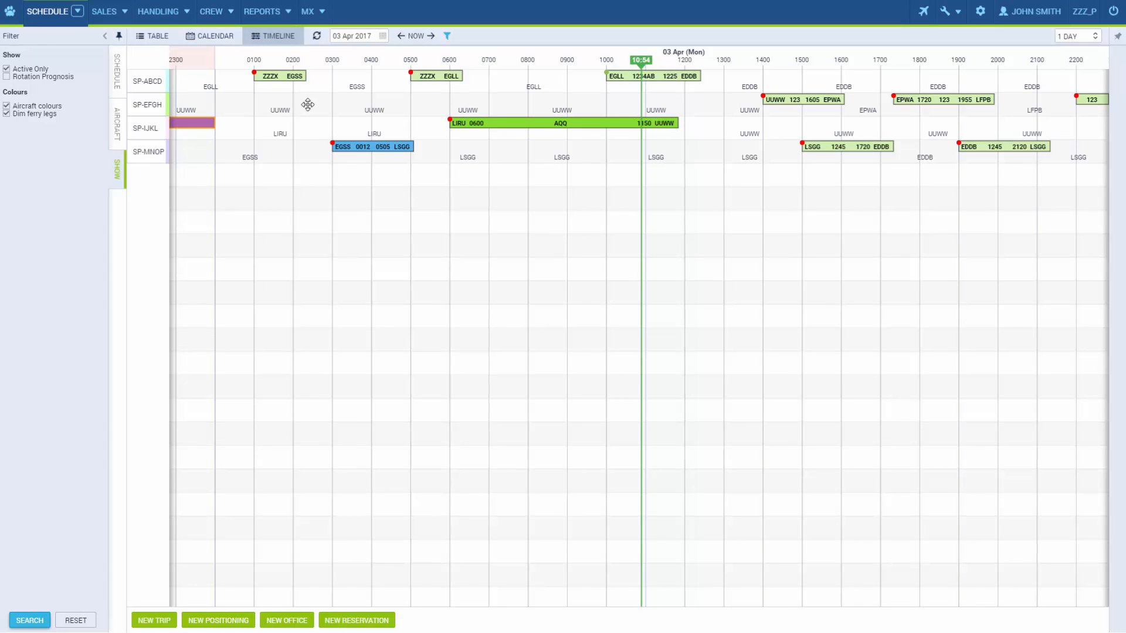
left_click(364, 37)
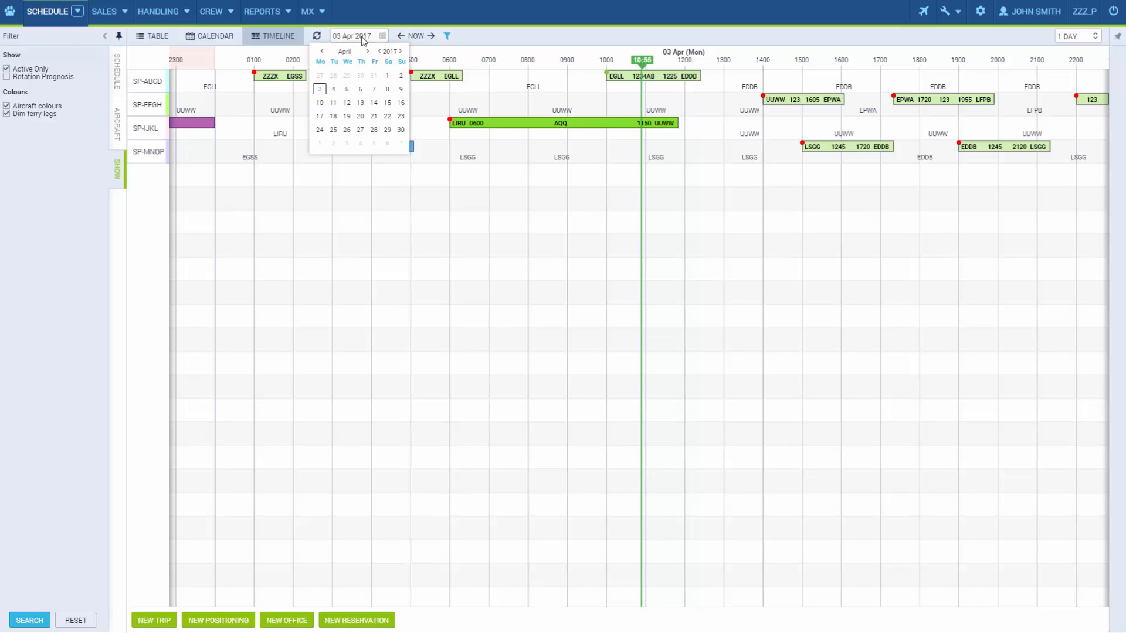
left_click(361, 36)
left_click_drag(343, 114, 480, 174)
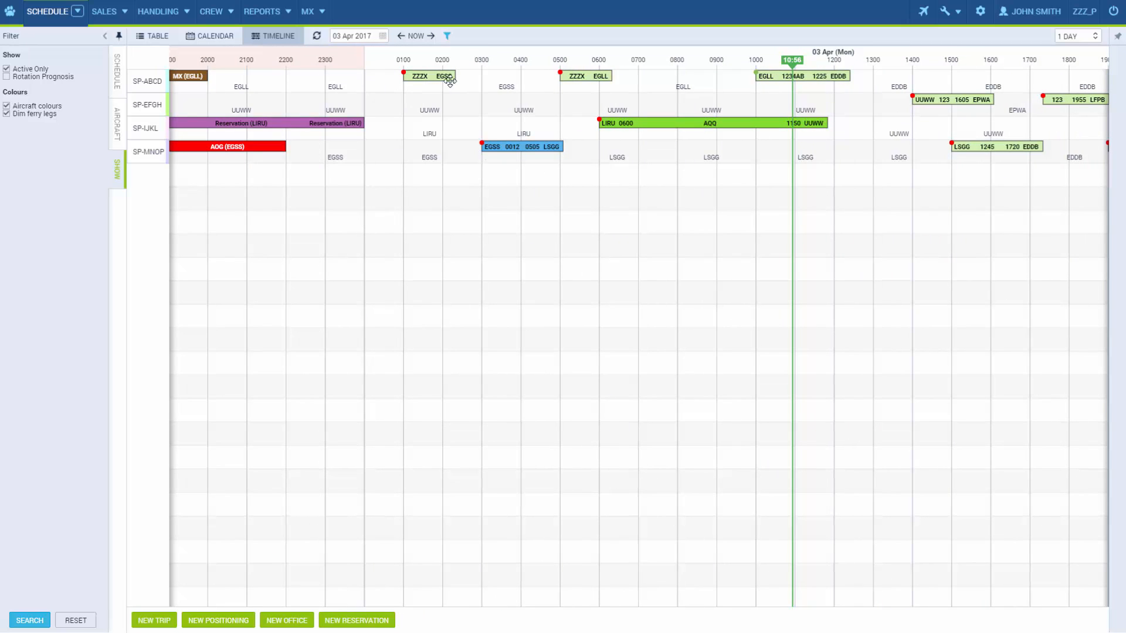
left_click(416, 36)
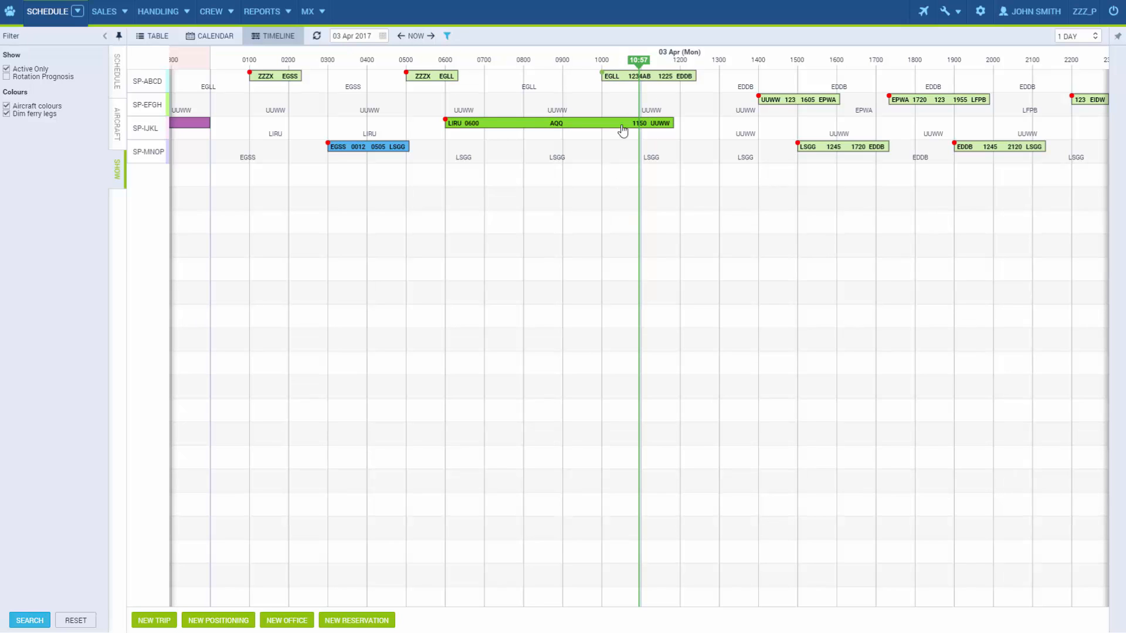
mouse_move(643, 77)
left_click(1086, 37)
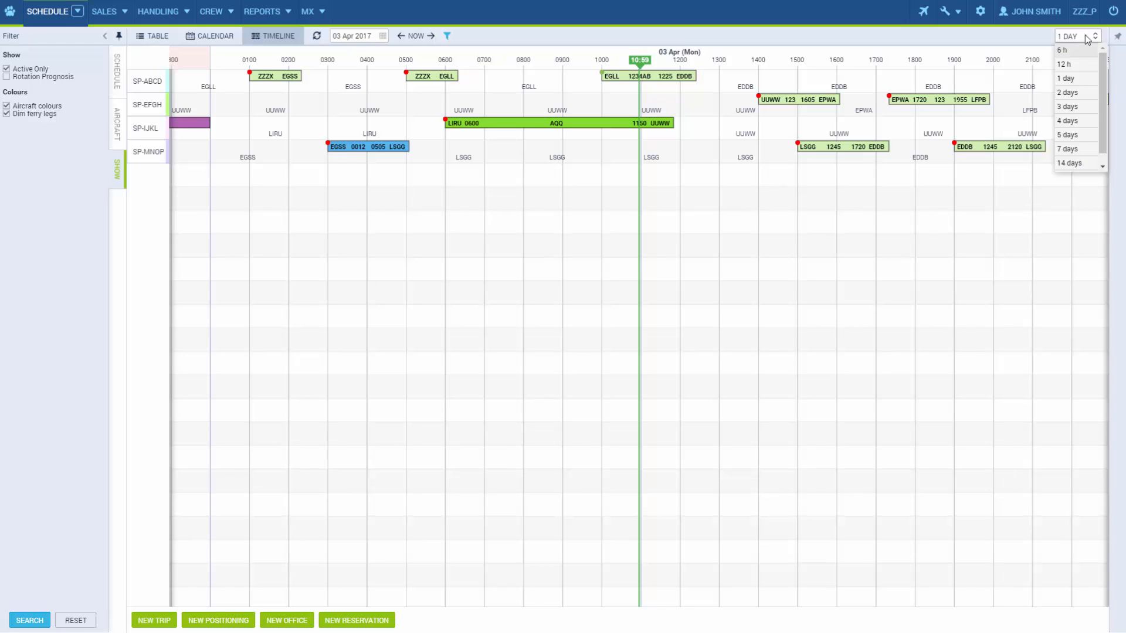
left_click(1087, 93)
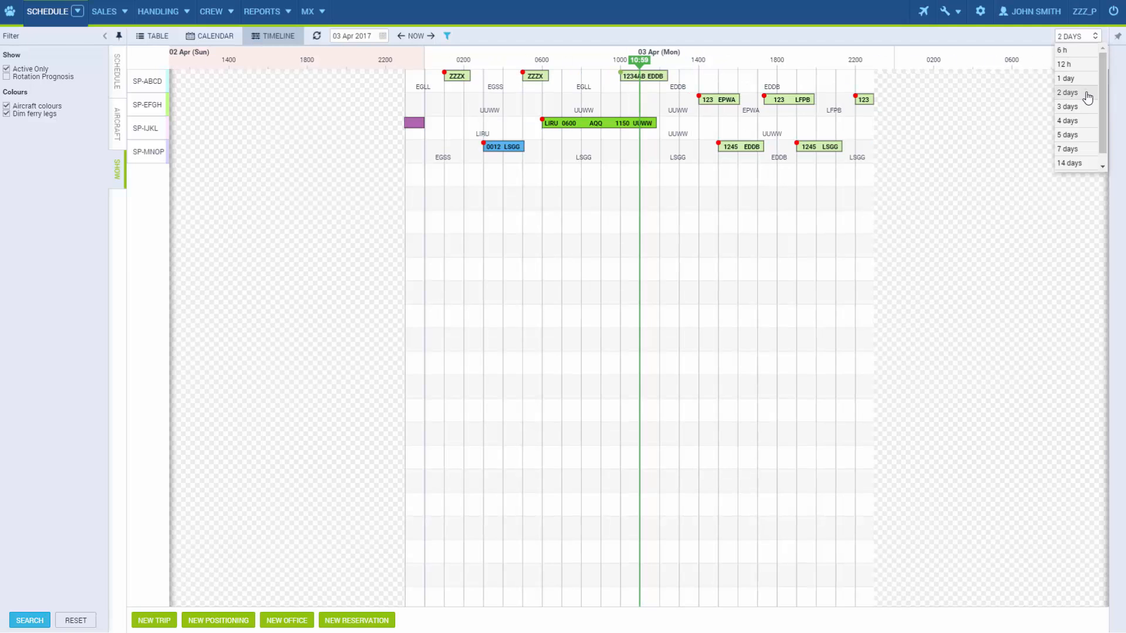
left_click(1084, 38)
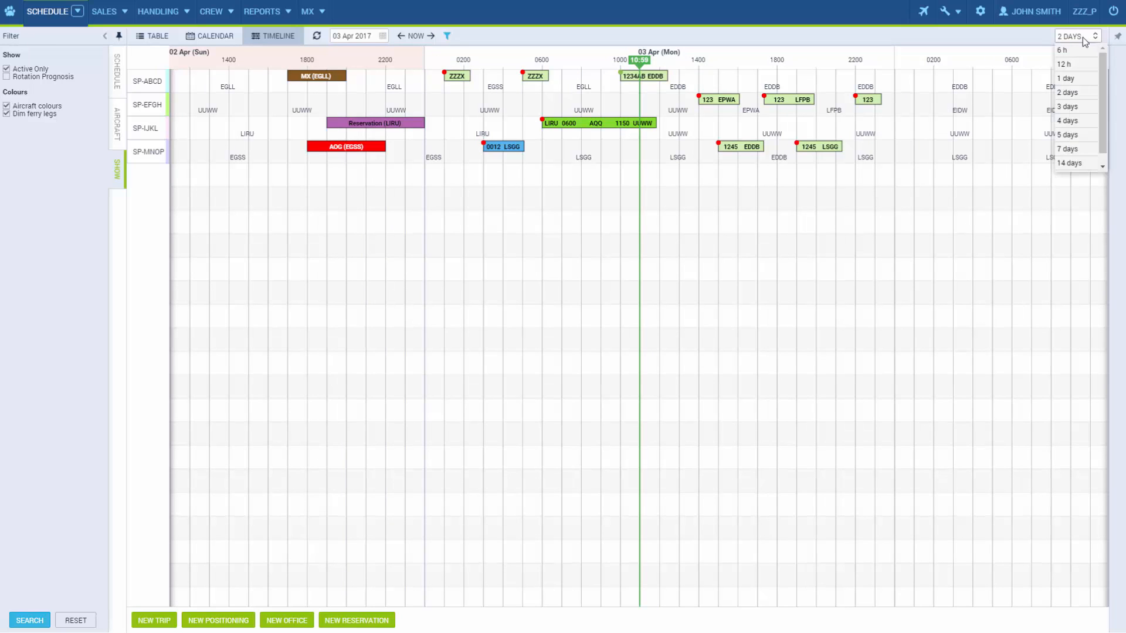
left_click(1081, 80)
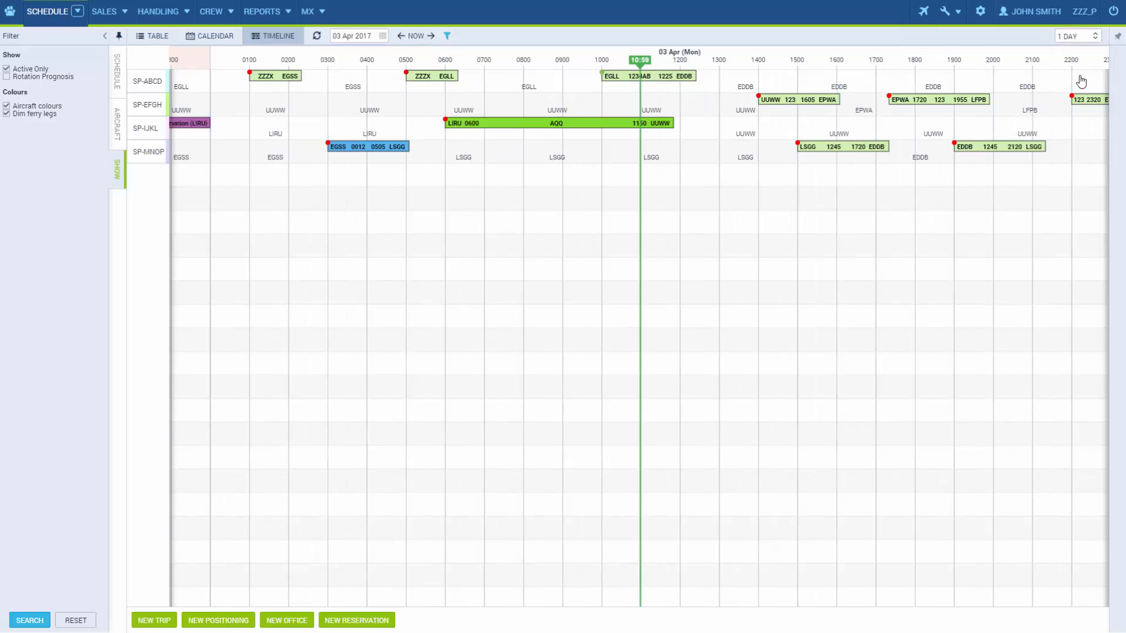
left_click(798, 103)
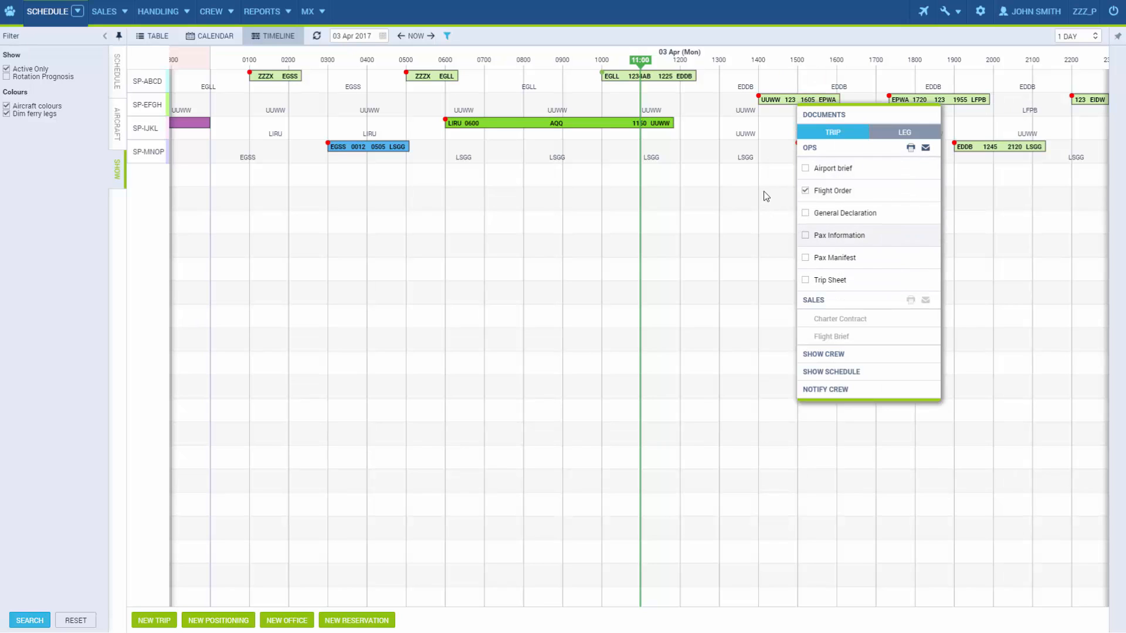
left_click_drag(769, 195, 755, 197)
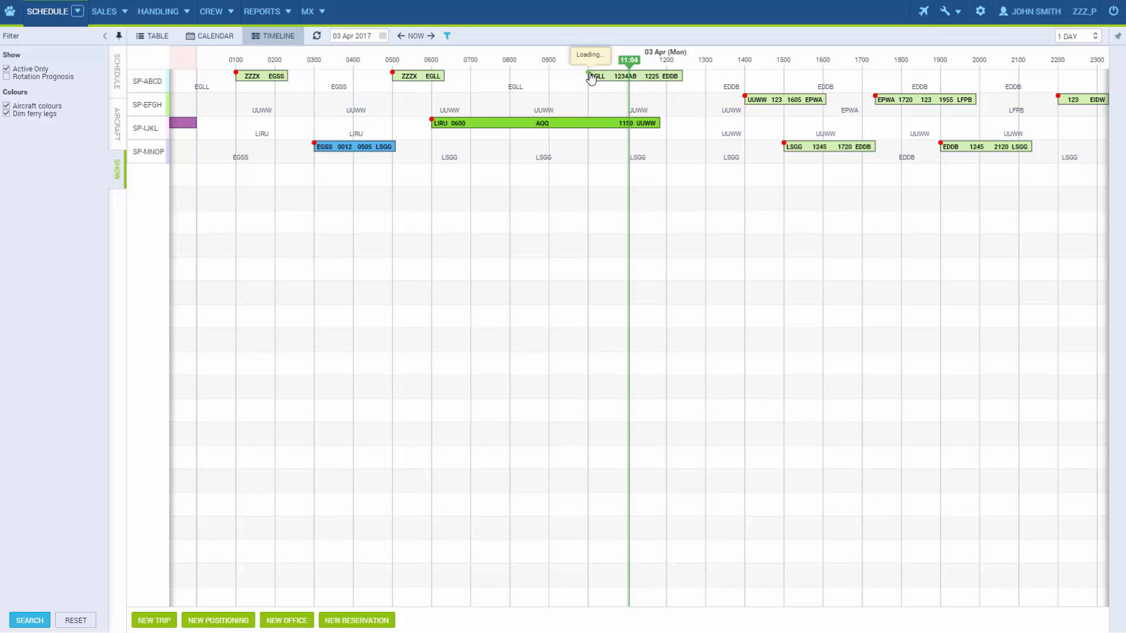
mouse_move(592, 78)
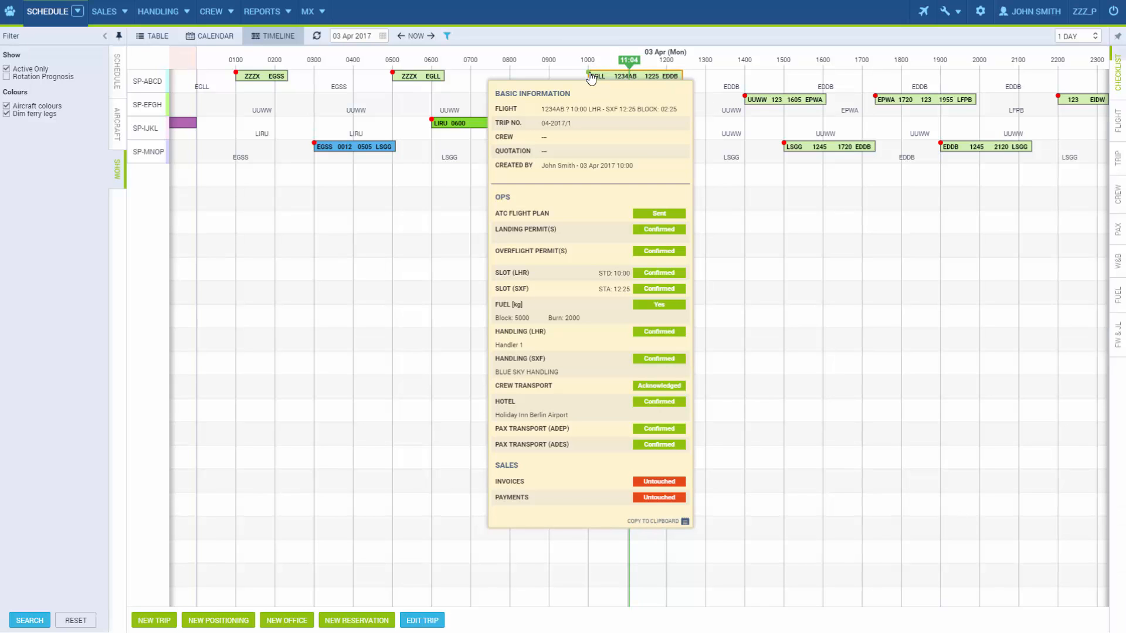
left_click(591, 78)
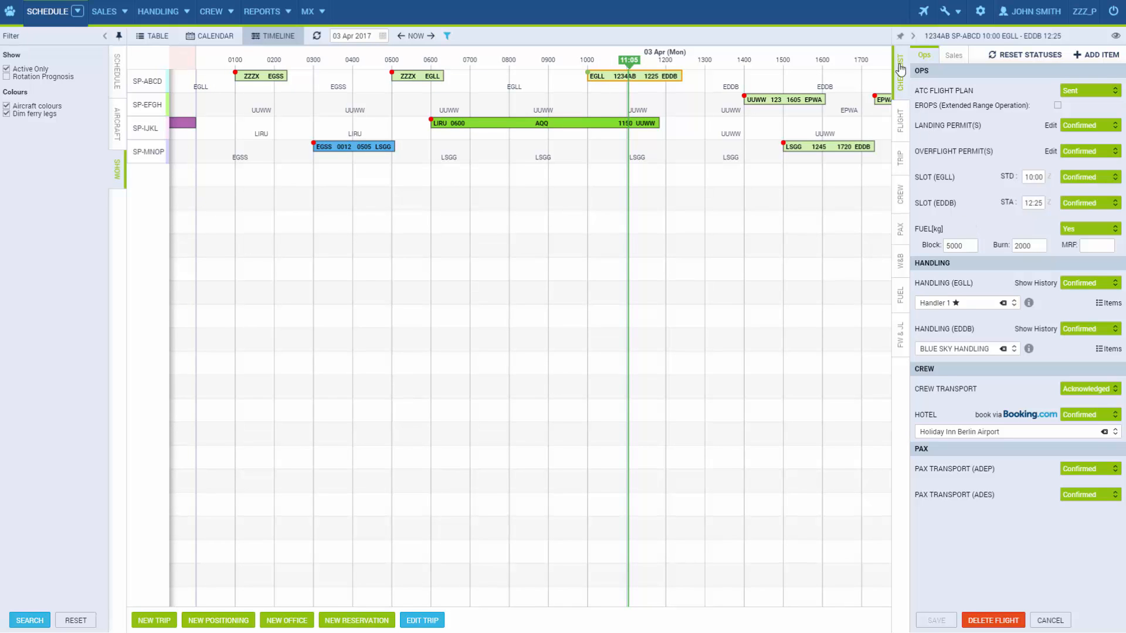
left_click(913, 35)
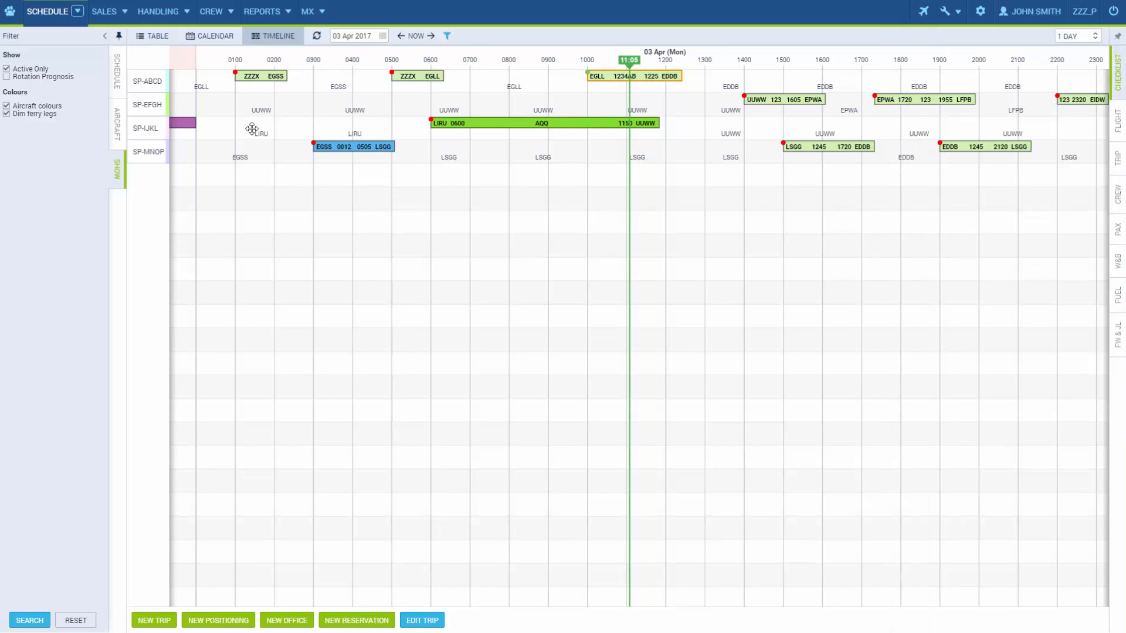
Glance at 02 Apr, collapse the Filter panel, return to 03 Apr and select SP-MNOP's EGSS–LSGG legs
left_click_drag(271, 178, 899, 225)
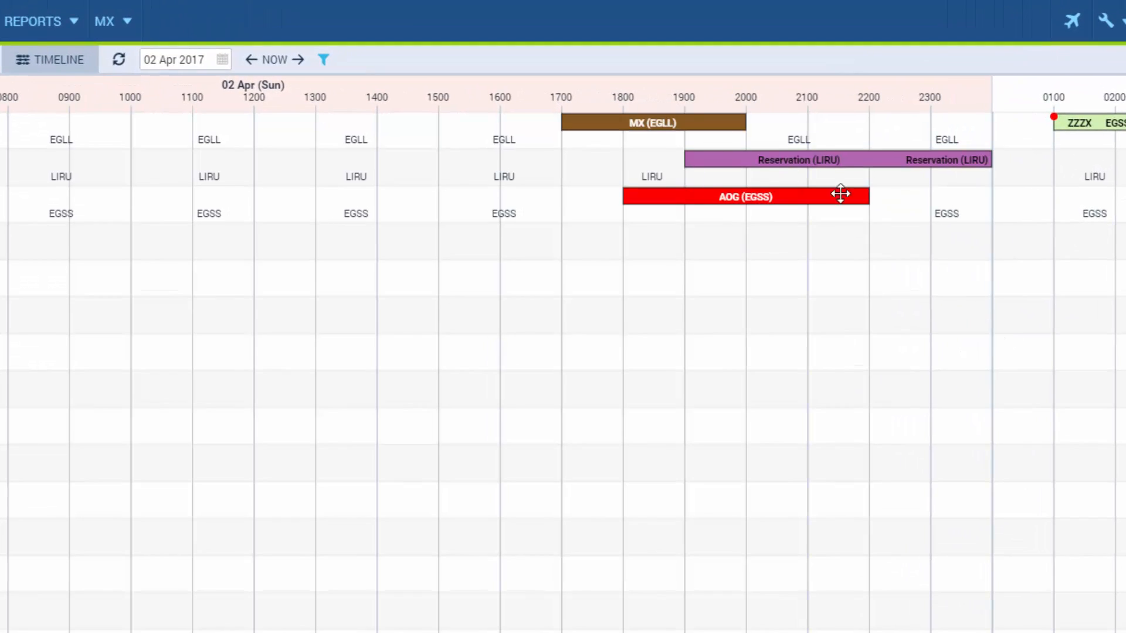
left_click_drag(709, 244, 703, 241)
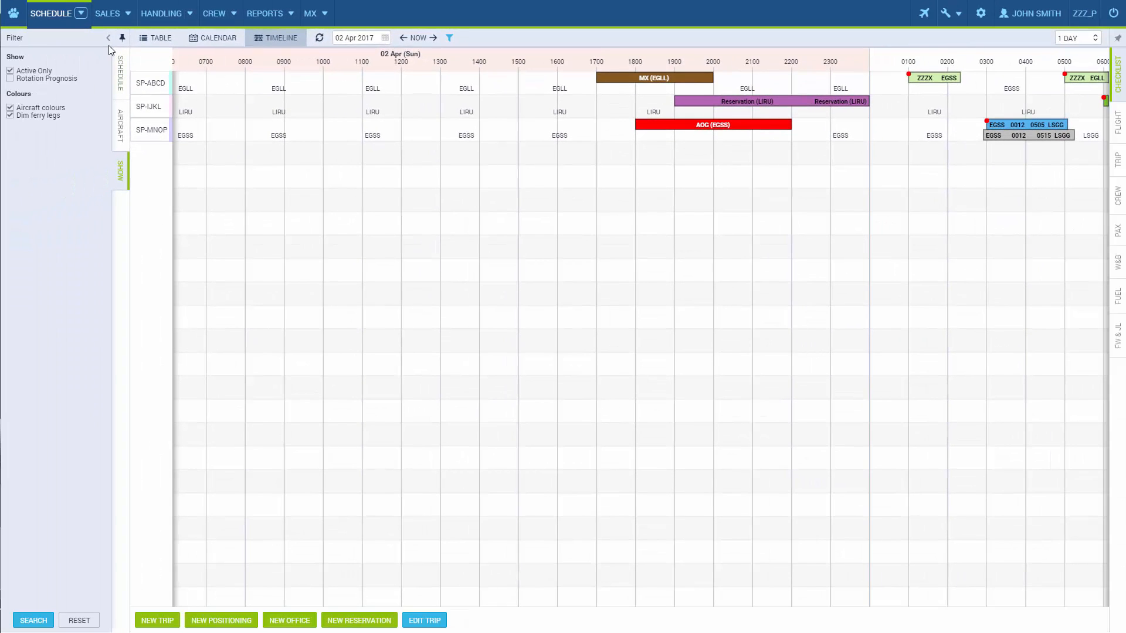
left_click(108, 38)
left_click_drag(794, 208, 178, 252)
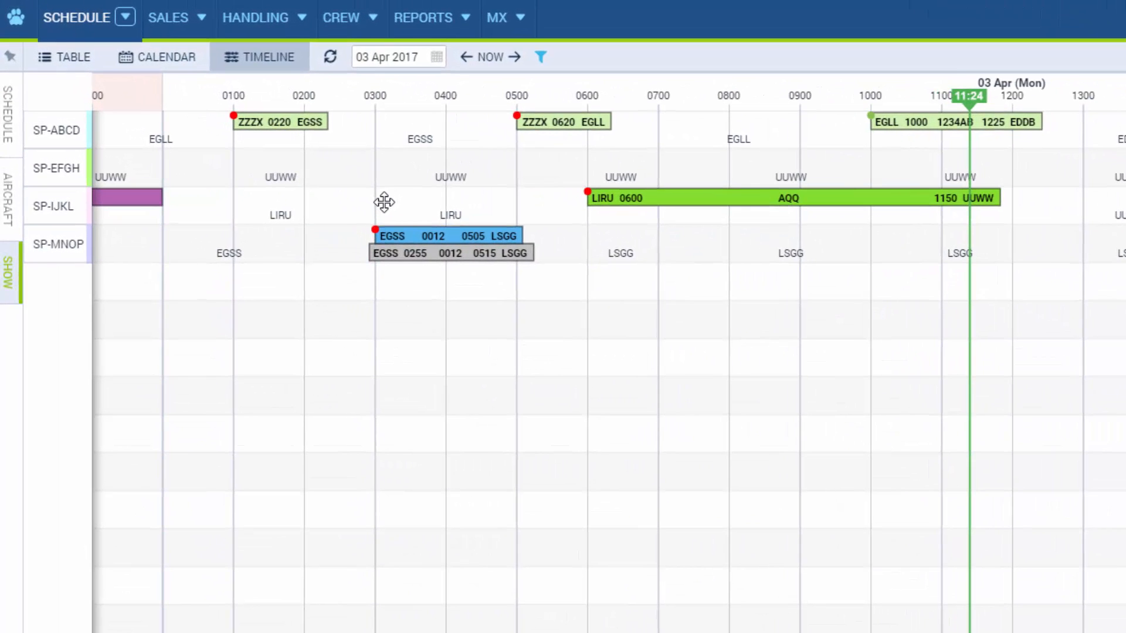
left_click(395, 243)
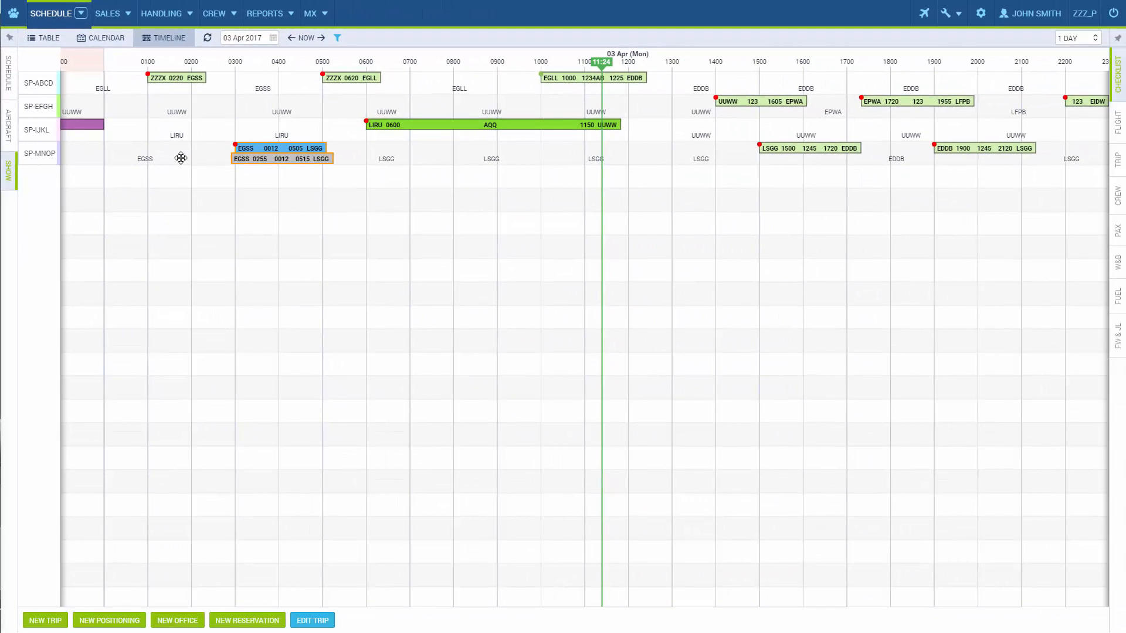
left_click(45, 620)
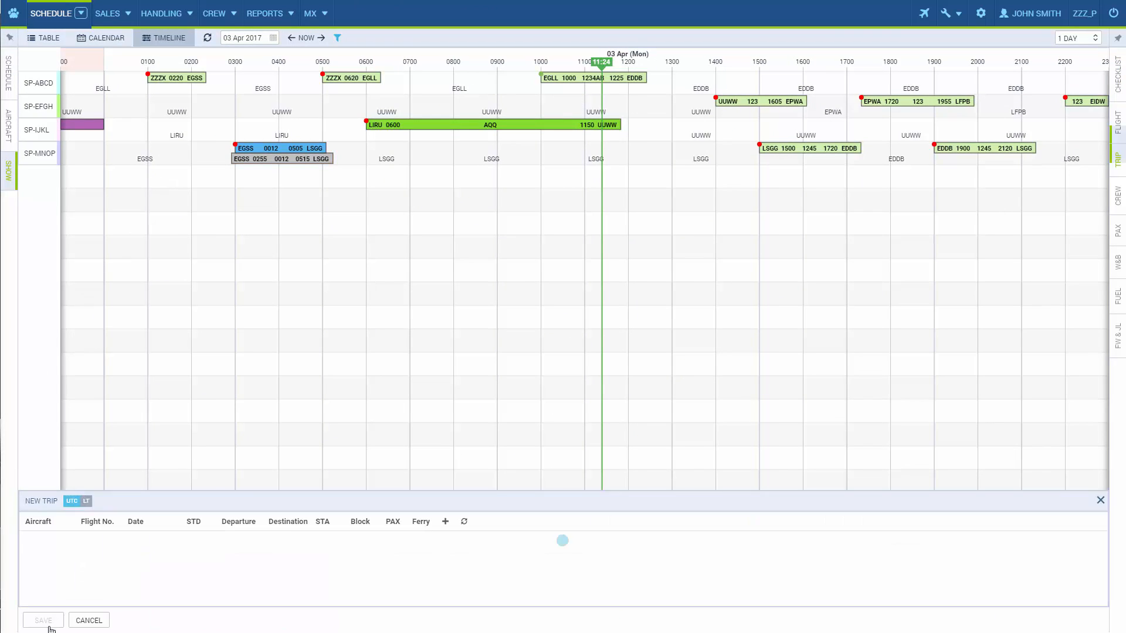
left_click(1100, 500)
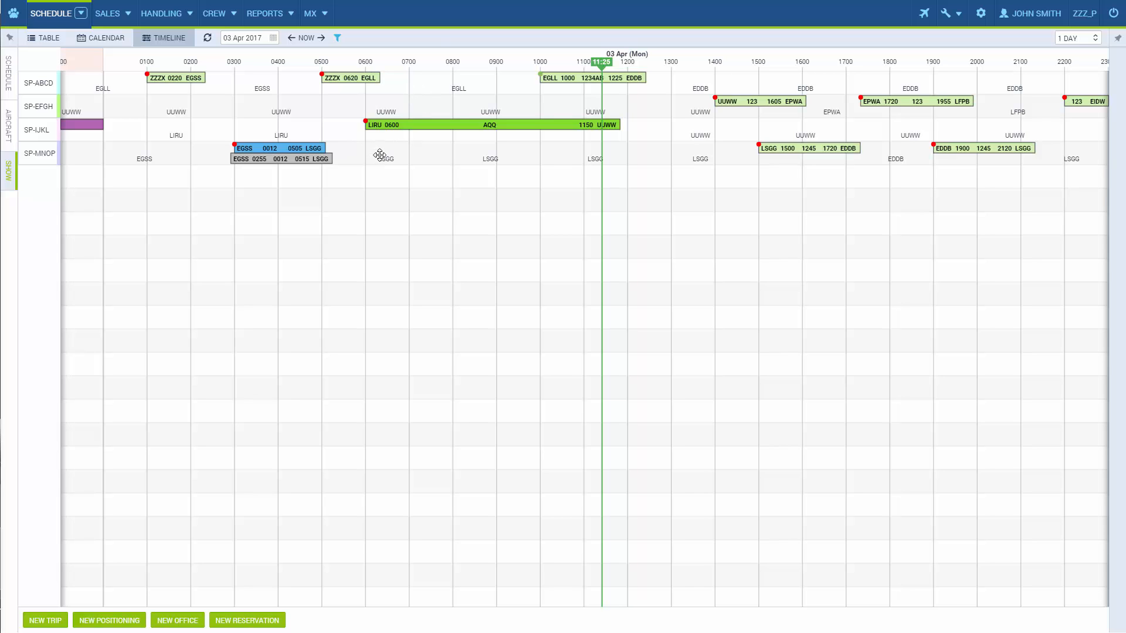
Clear the Commercial flag on SP-IJKL's LIRU–UUWW trip and save it
left_click(466, 126)
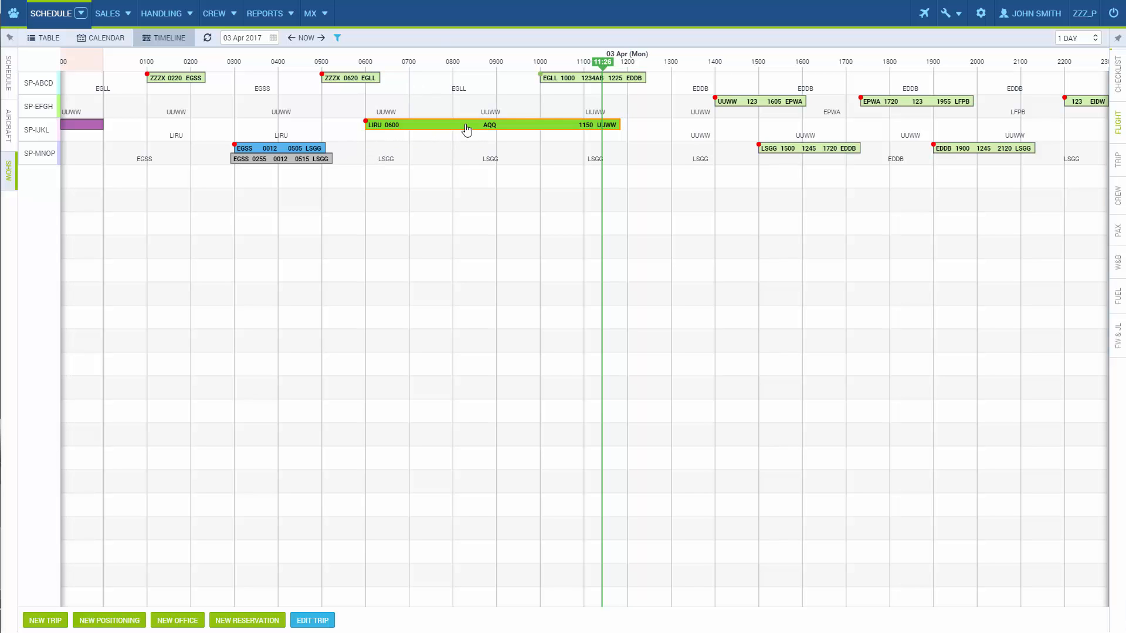
left_click(1118, 169)
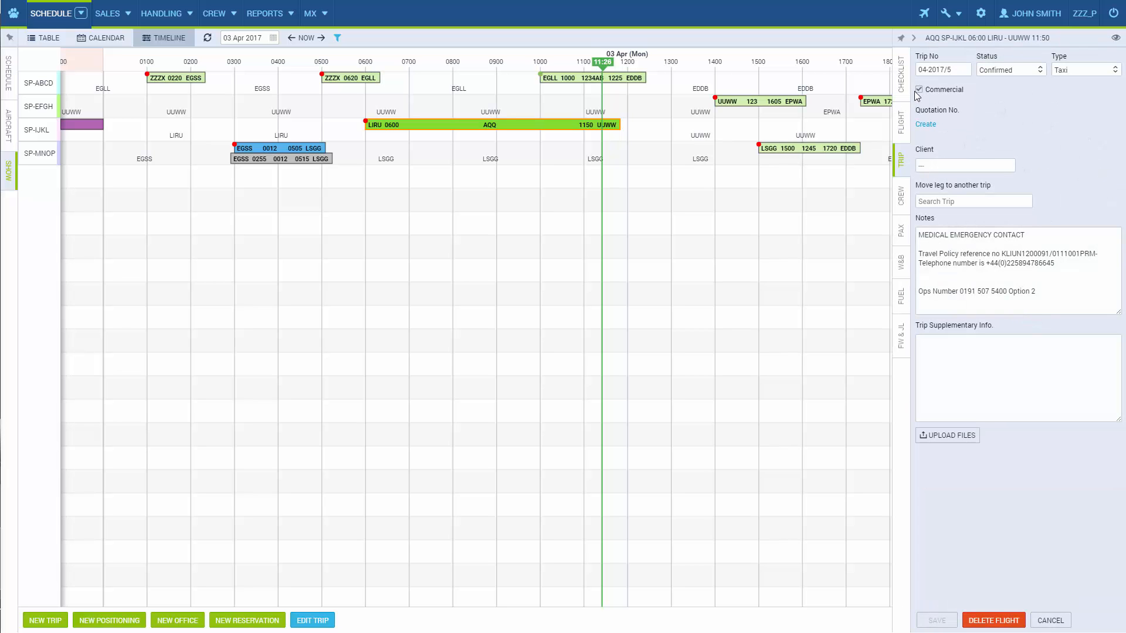
left_click(918, 90)
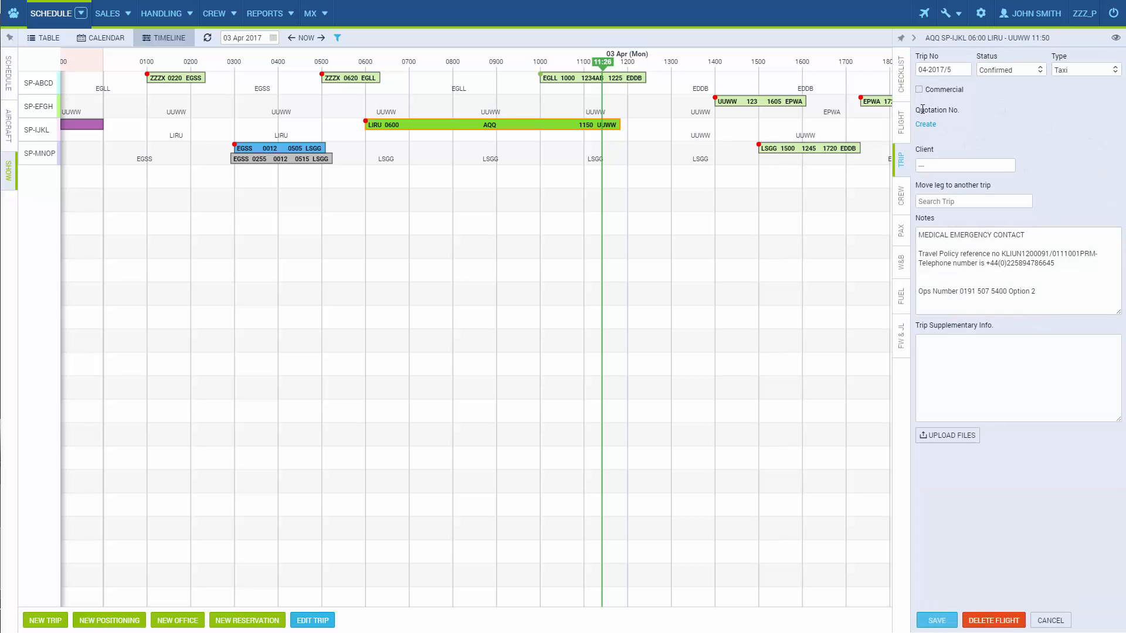
left_click(937, 620)
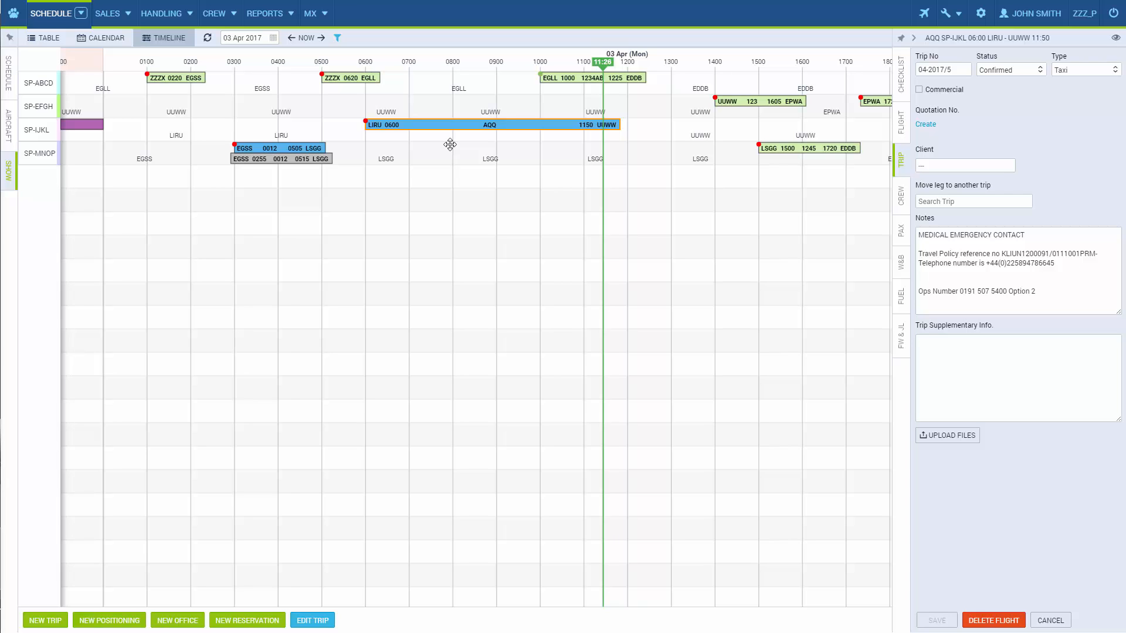
left_click(368, 80)
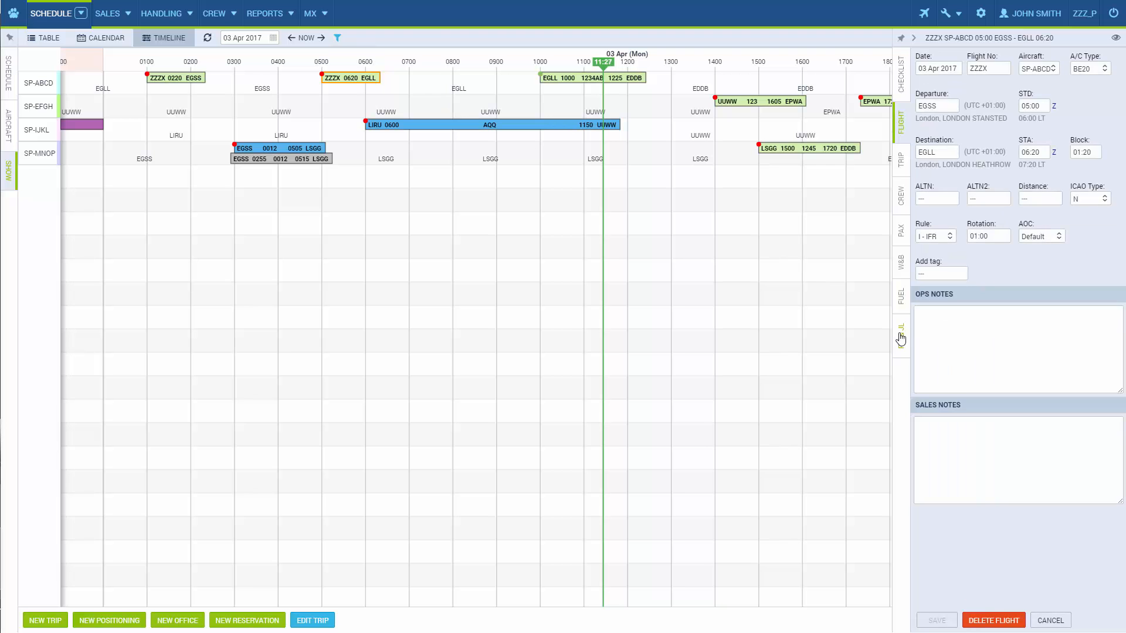
Enter a 05:00 ETD in the flight-watch fields of flight ZZZX
left_click(901, 335)
left_click(931, 59)
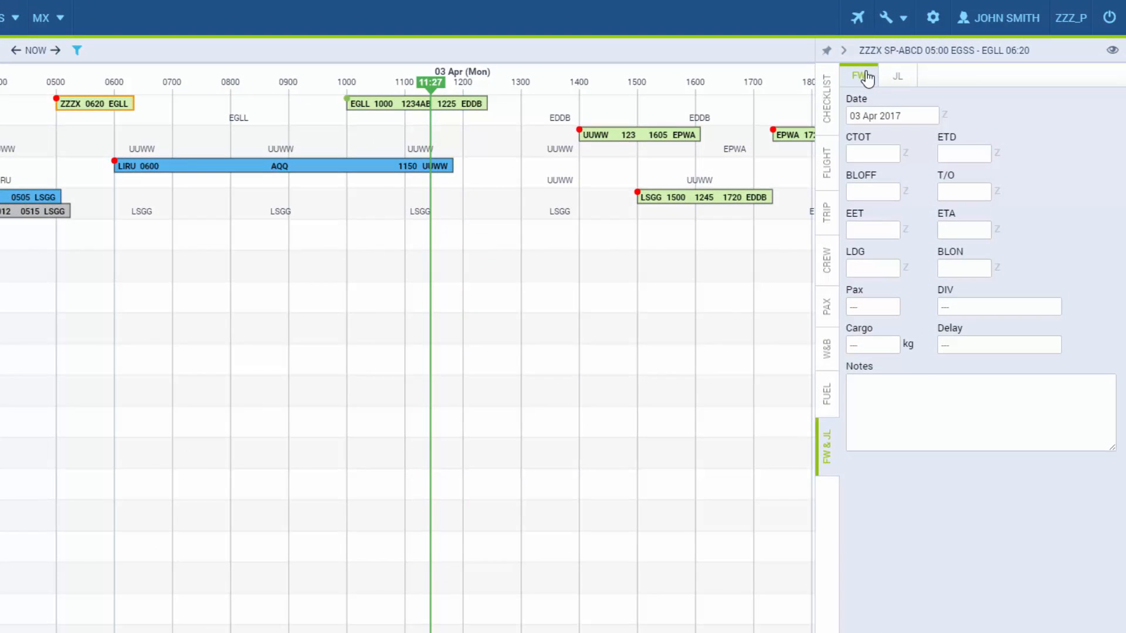
left_click(951, 157)
type("0500")
left_click(857, 555)
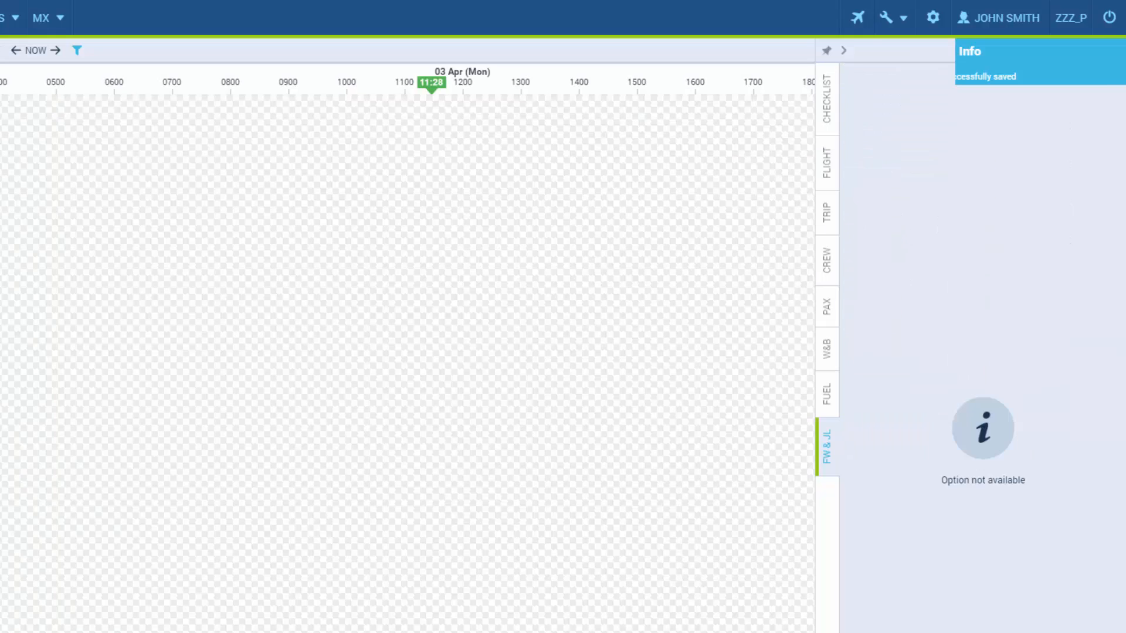
Save a take-off time of 05:05 and a landing time of 06:30 for ZZZX
mouse_move(79, 122)
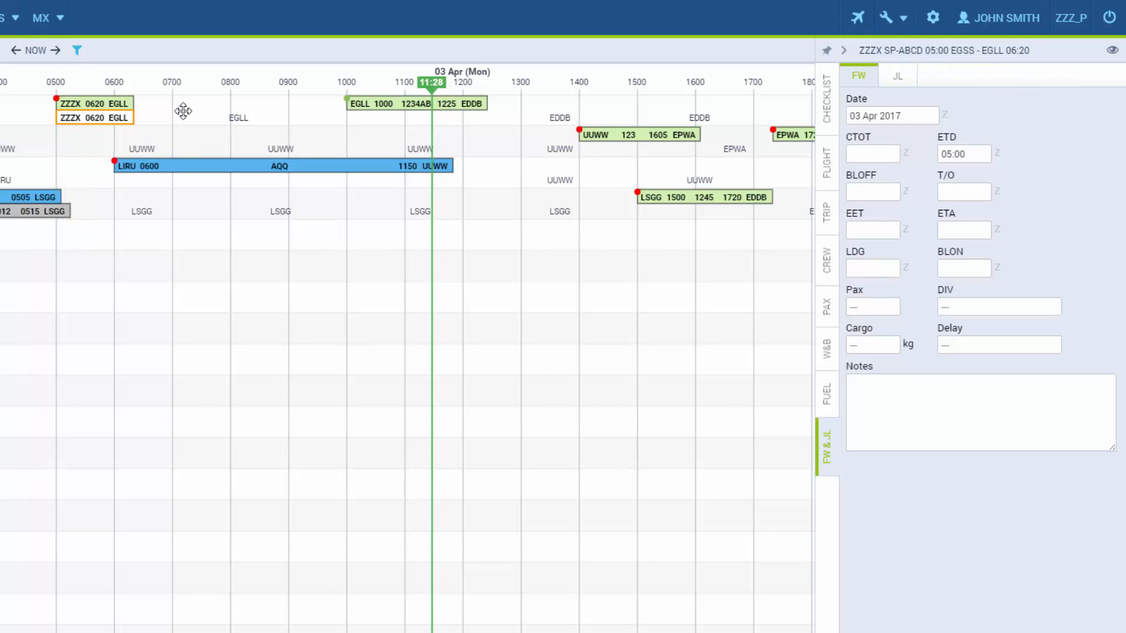
left_click(969, 191)
type("0505")
key("Return")
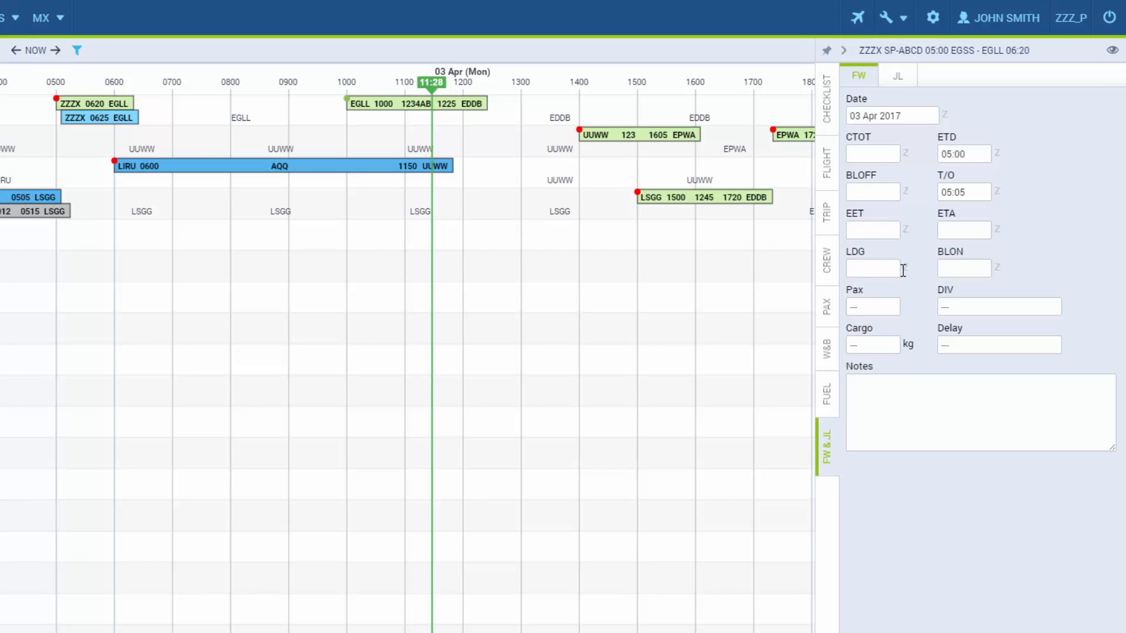
type("0630")
key("Return")
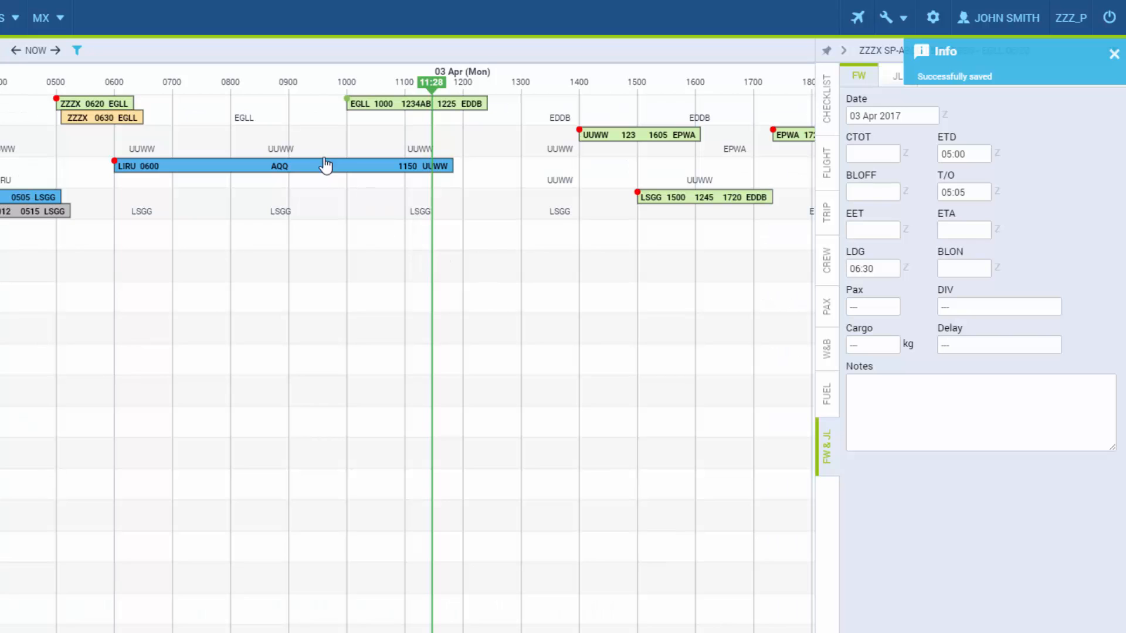
left_click(130, 117)
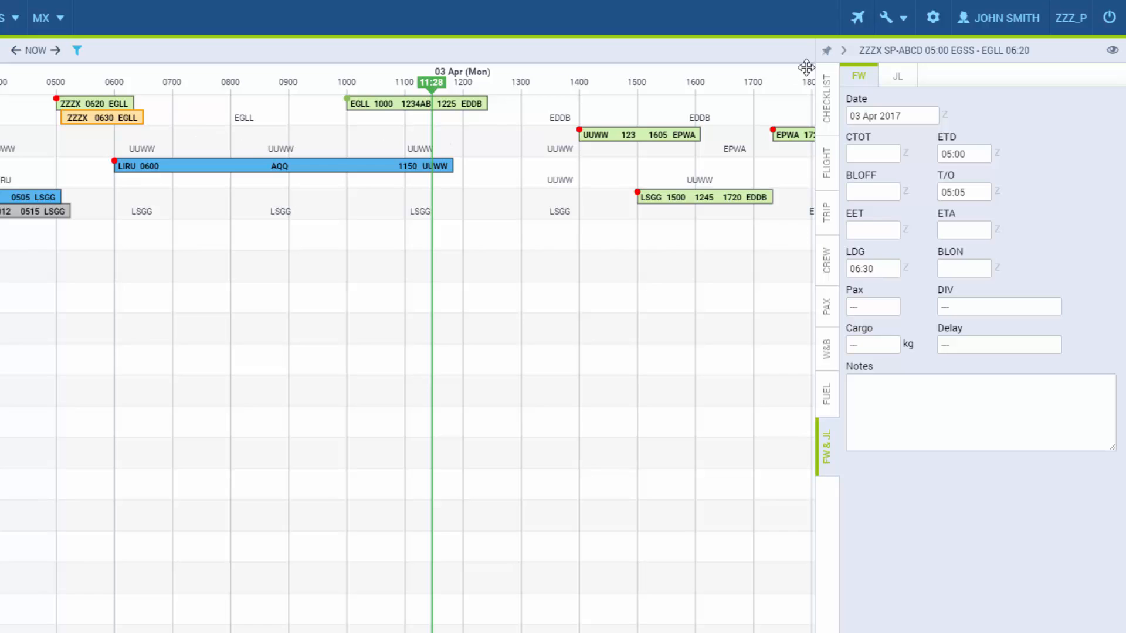
left_click(900, 81)
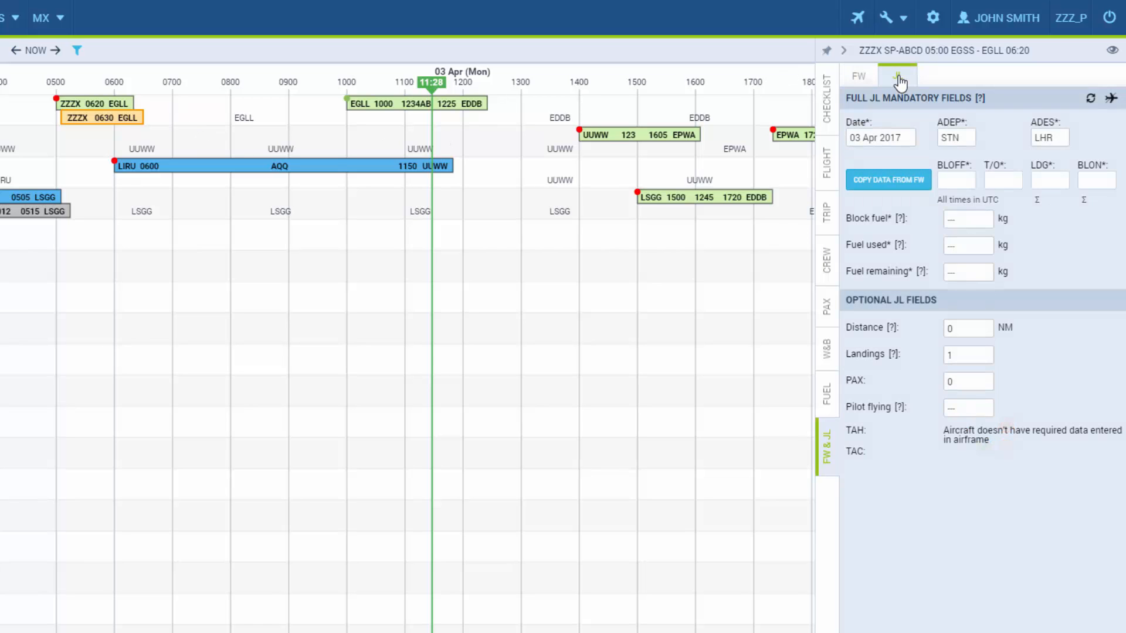
Fill the journey log times: block off 05:00, take-off 05:05, landing 06:30, block on 06:40
left_click(971, 176)
type("05:00")
key("Tab")
type("05:05")
key("Tab")
type("06:30")
key("Tab")
type("06:40")
Enter 5000 kg block fuel and 2000 fuel used, confirm, and close the details panel
key("Tab")
type("5000")
key("Tab")
type("2000")
left_click(908, 563)
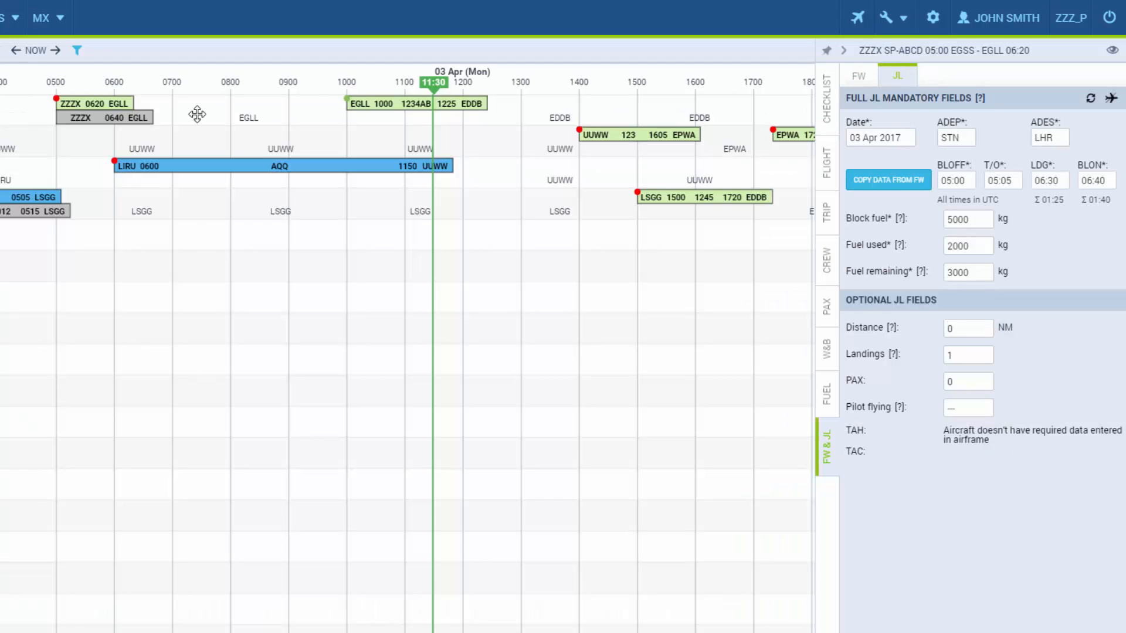
left_click(844, 50)
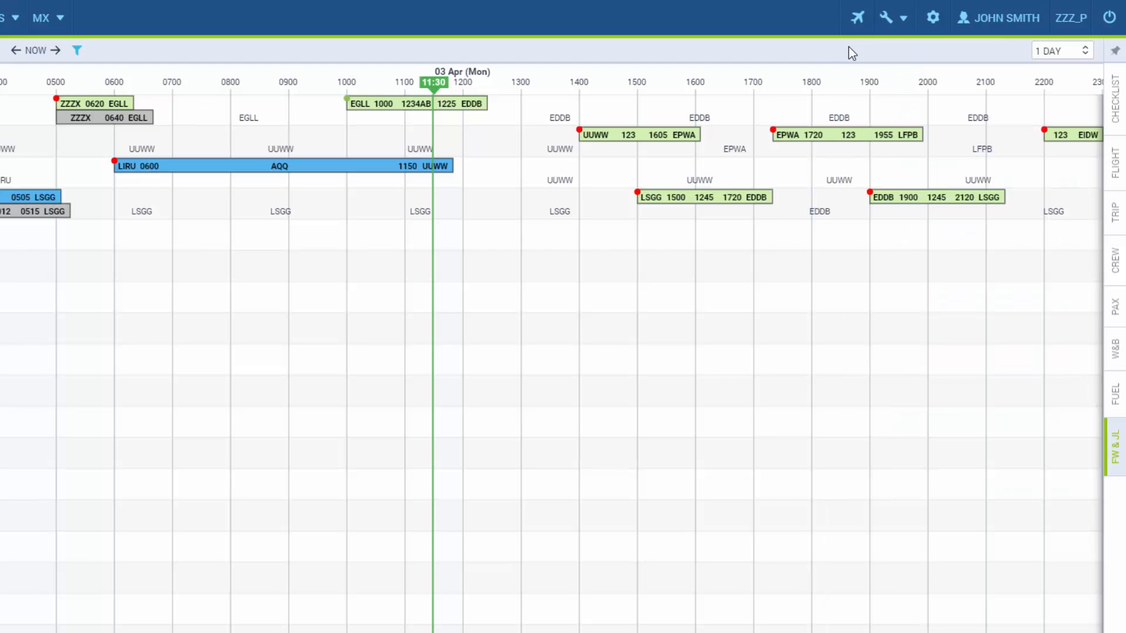
left_click(467, 116)
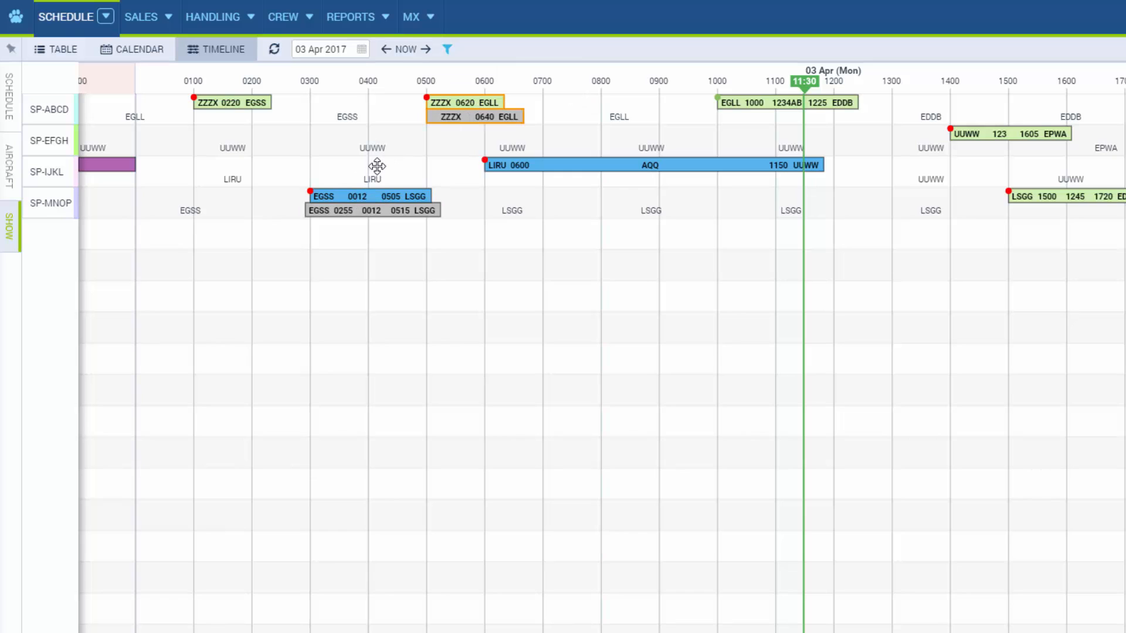
left_click(446, 145)
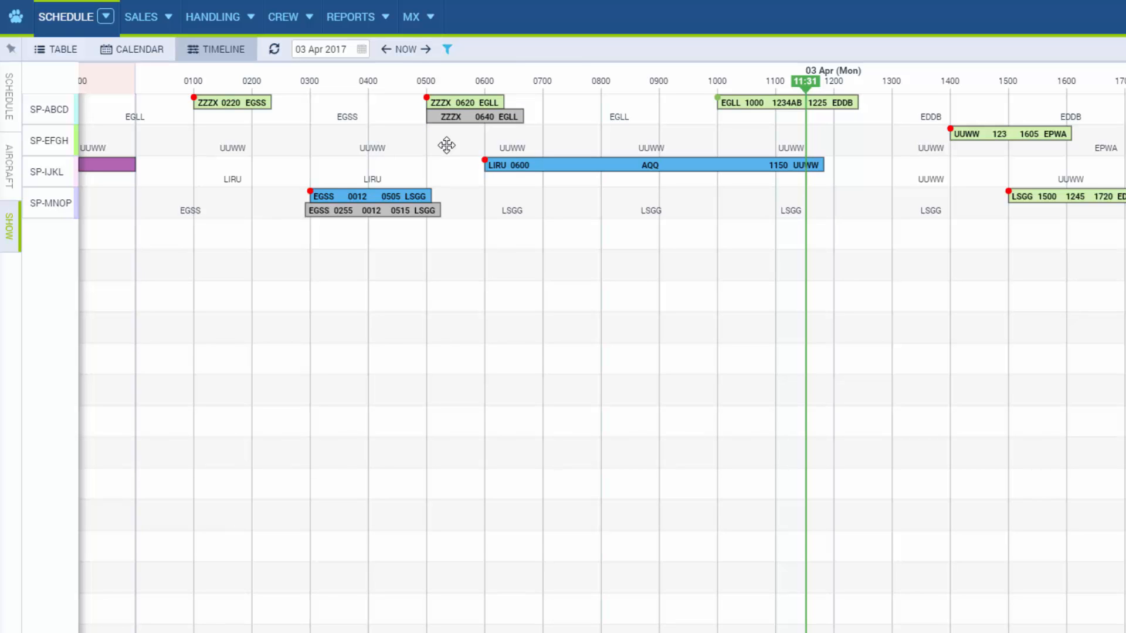
left_click(1090, 200)
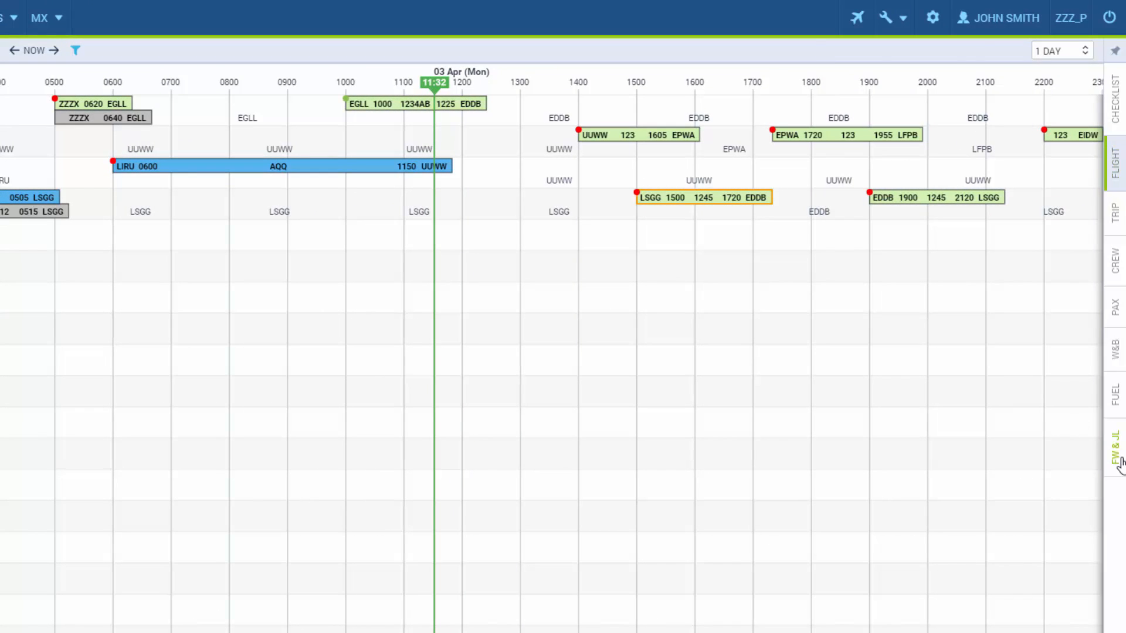
Set a 15:00 CTOT on SP-MNOP's flight 1245 from LSGG
left_click(1120, 463)
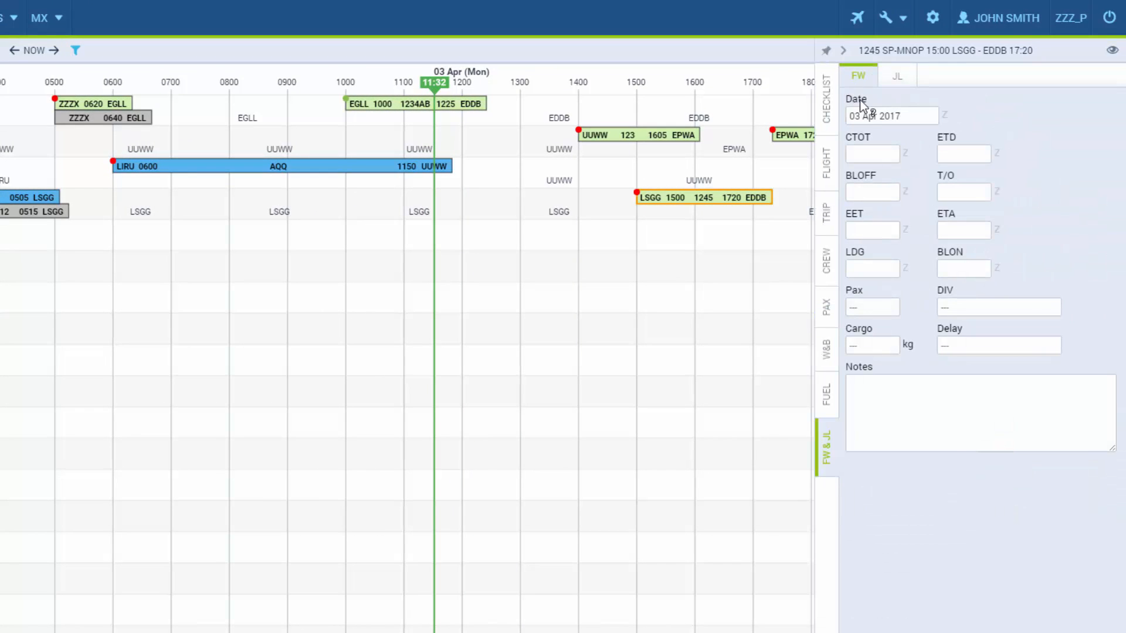
left_click(865, 154)
type("1500")
key("Return")
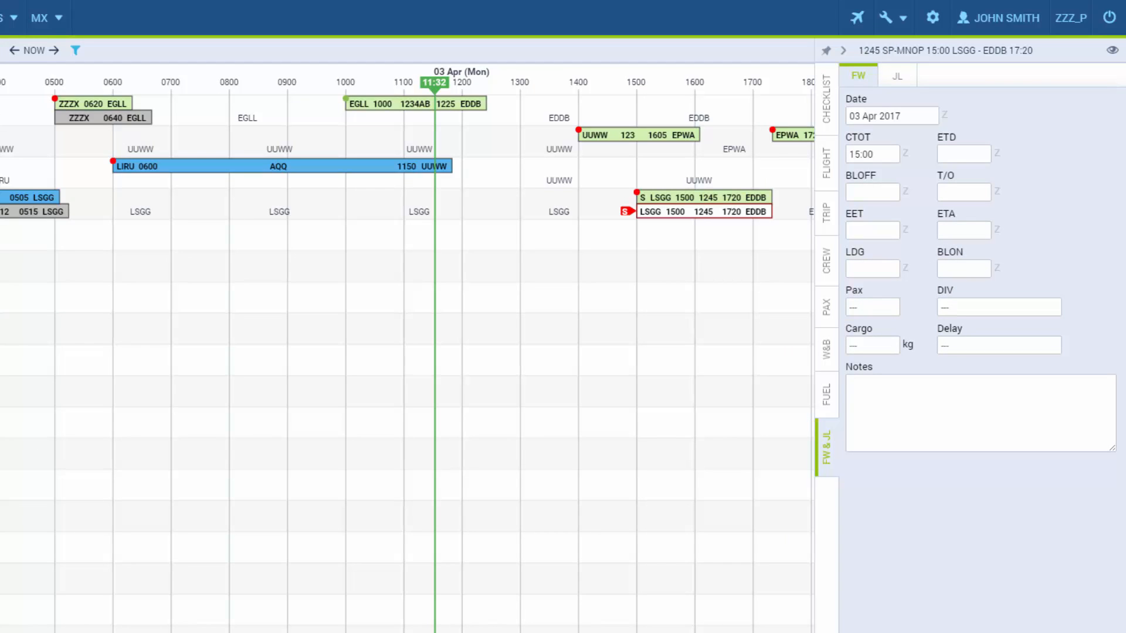
left_click(642, 214)
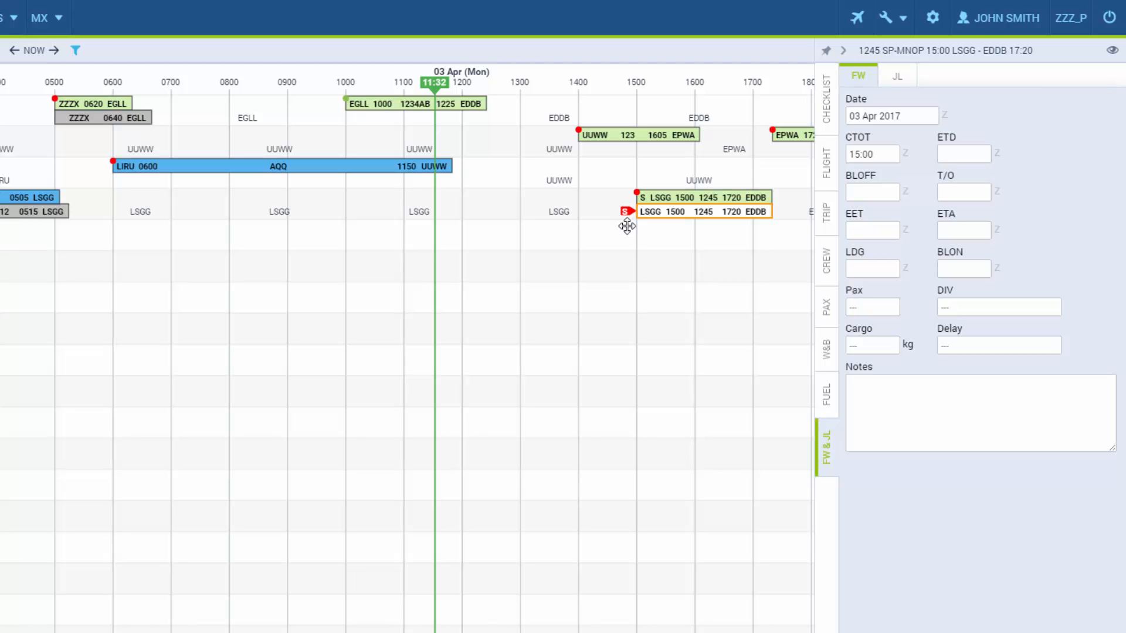
left_click_drag(627, 225, 230, 260)
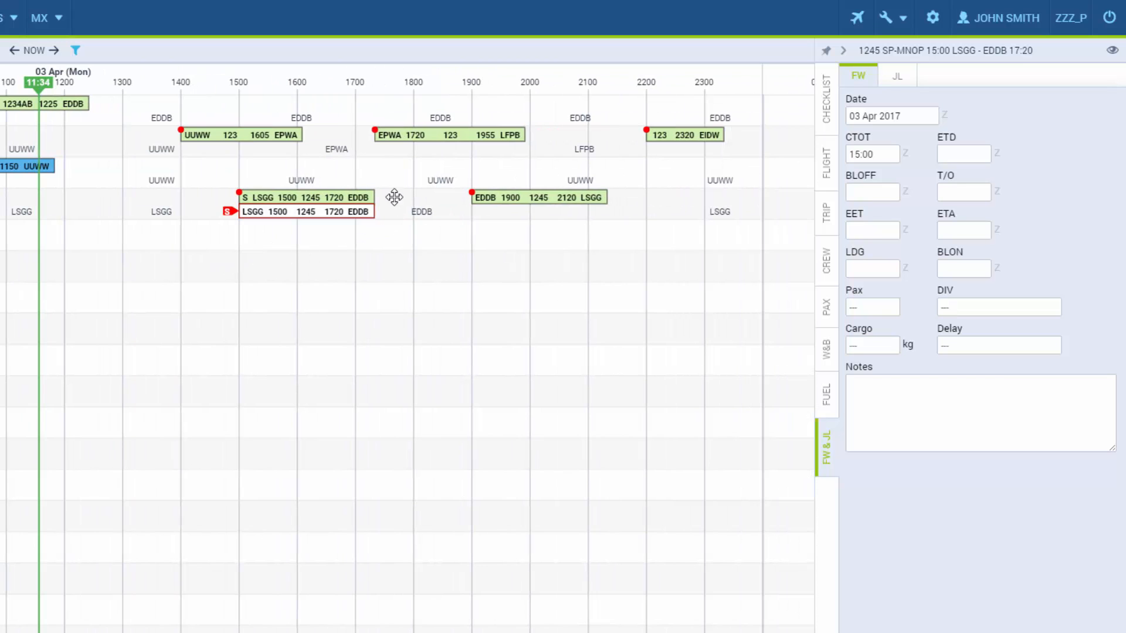
Replace the EDDB departure of the 19:00 flight 1245 with EDDH
left_click(480, 219)
left_click(828, 154)
type("EDDH")
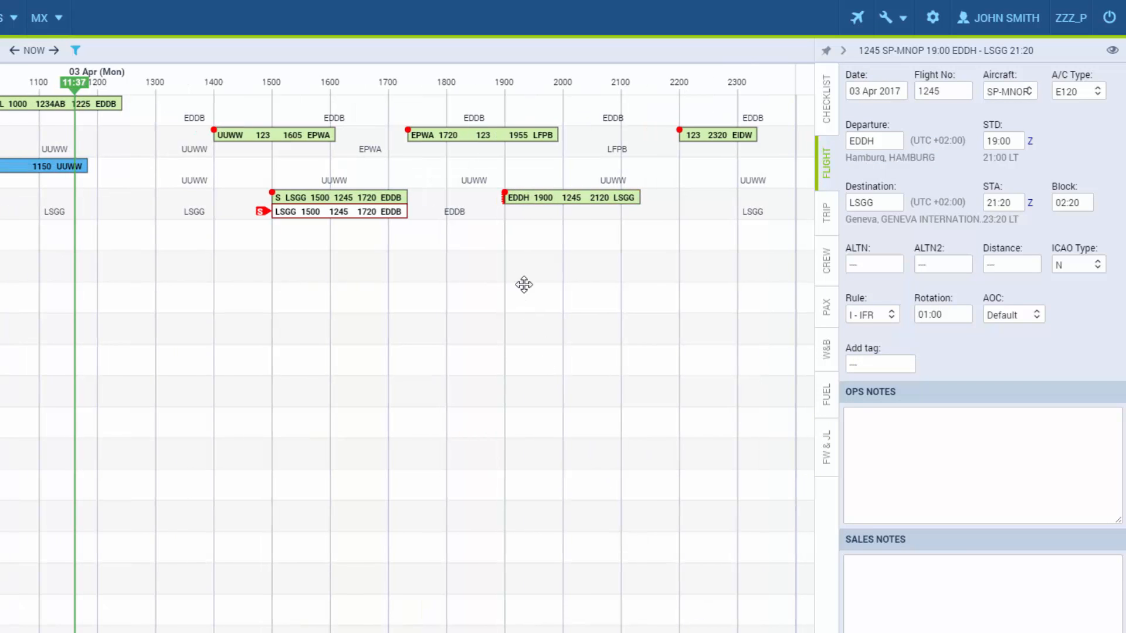
left_click(508, 199)
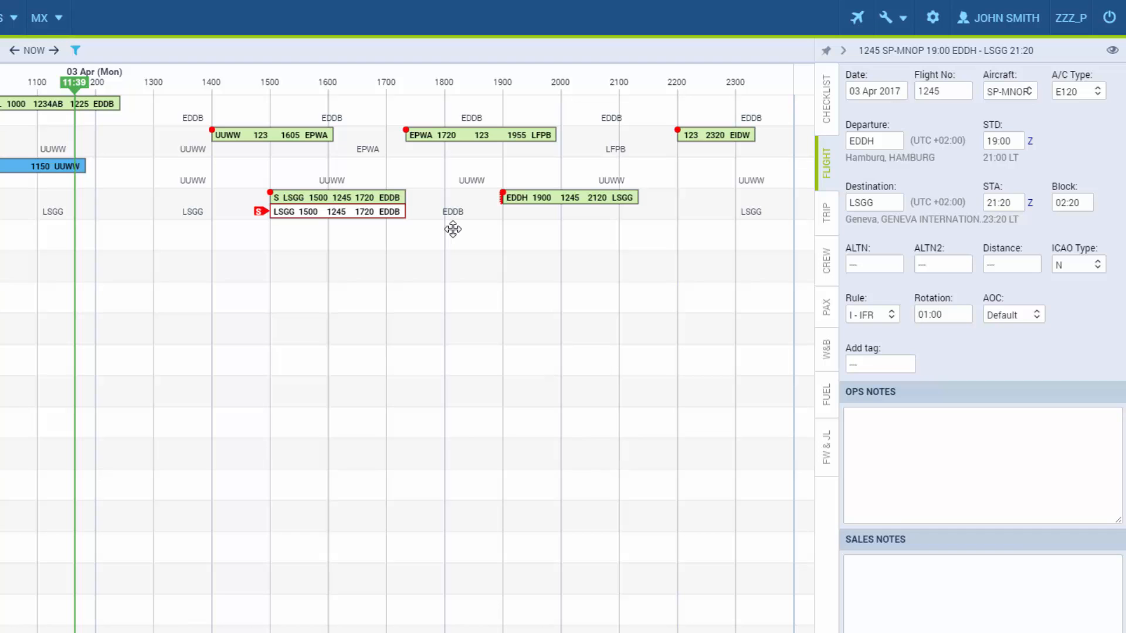
left_click(932, 22)
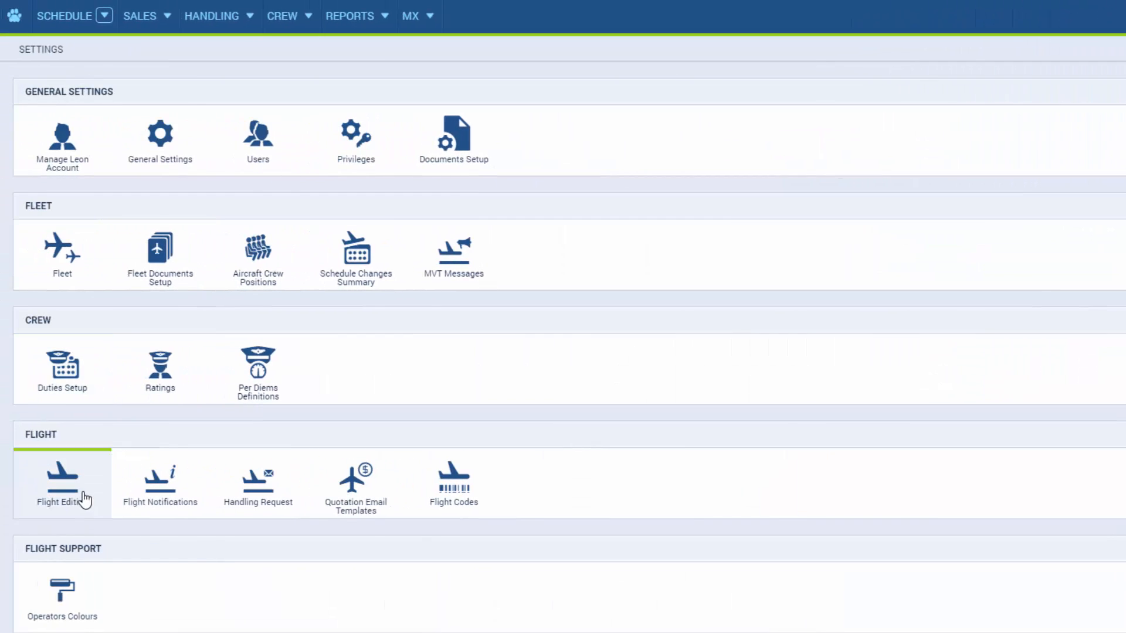
Check the Flight Editing settings, leaving the Default Rotation Time at 01:00
left_click(85, 498)
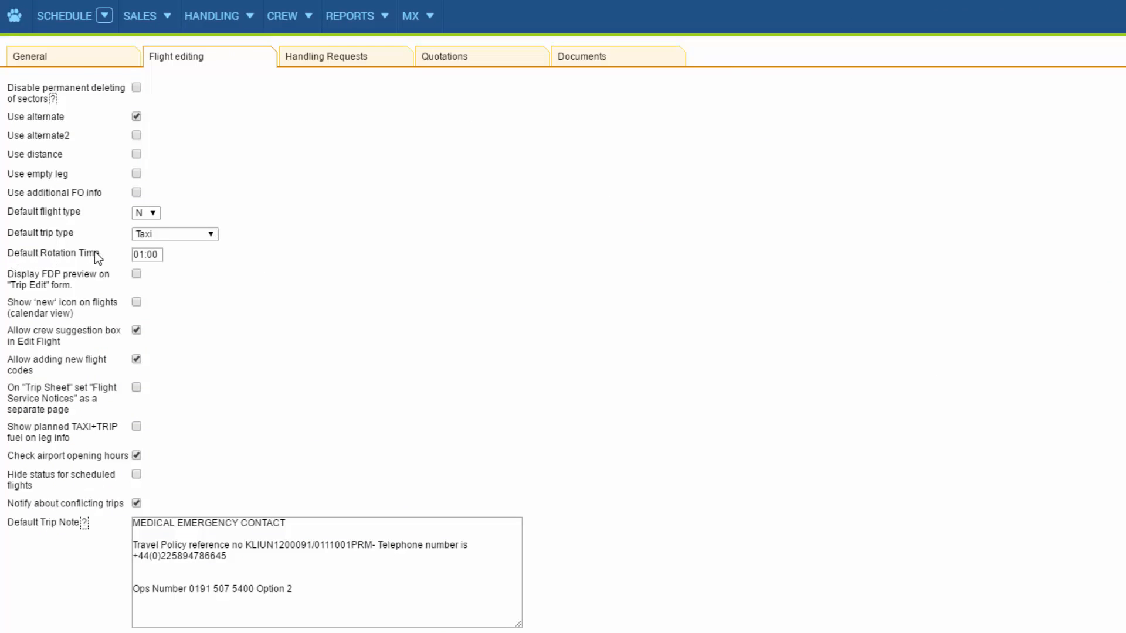
left_click(148, 253)
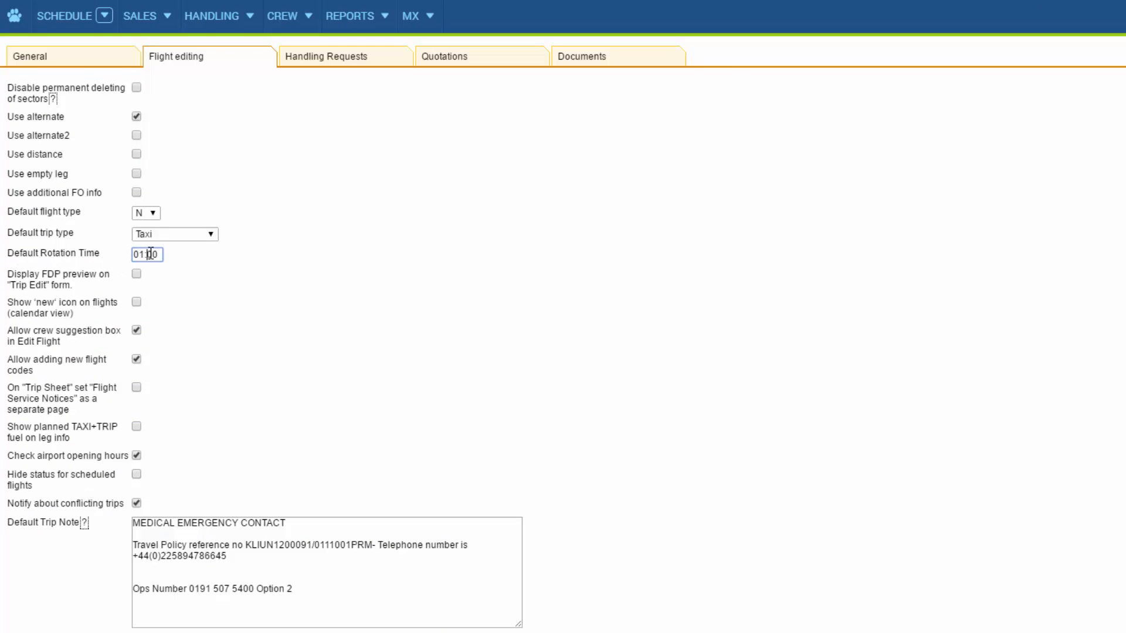
left_click(173, 298)
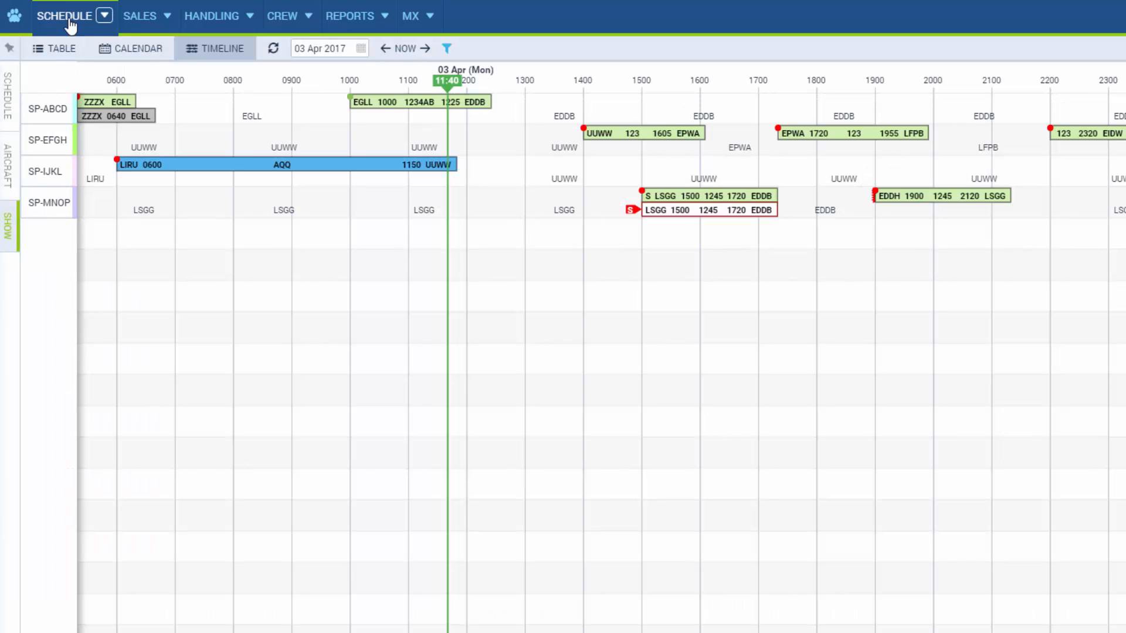
Enable Rotation Prognosis in the timeline's Show options
left_click(12, 215)
left_click(9, 102)
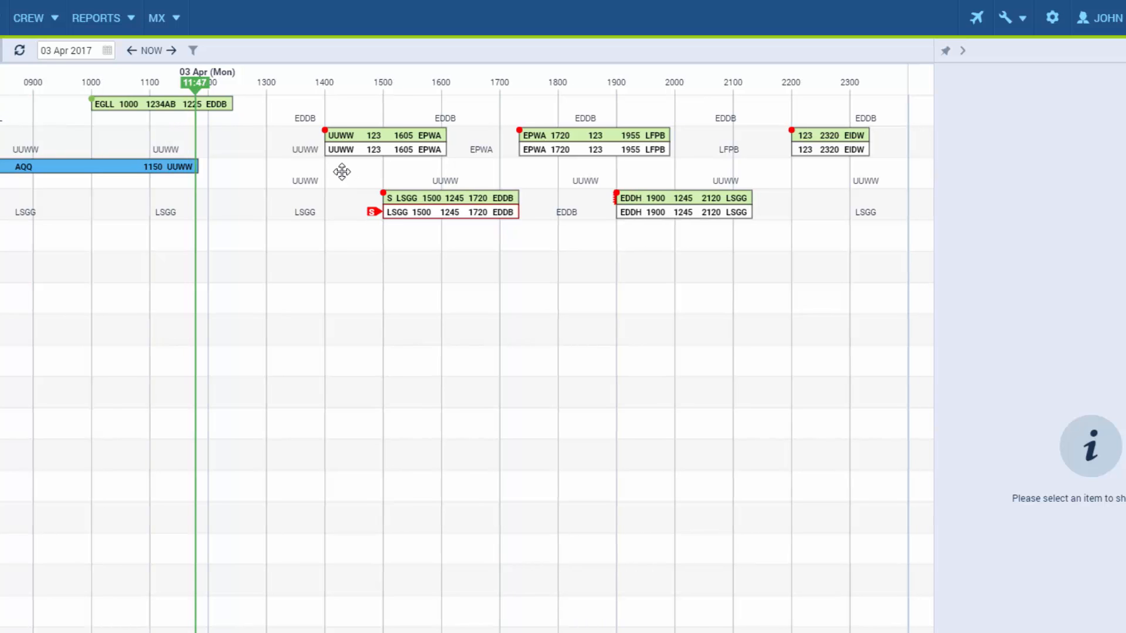
Enter a 14:30 ETD for SP-EFGH's flight 123 departing UUWW
left_click(385, 153)
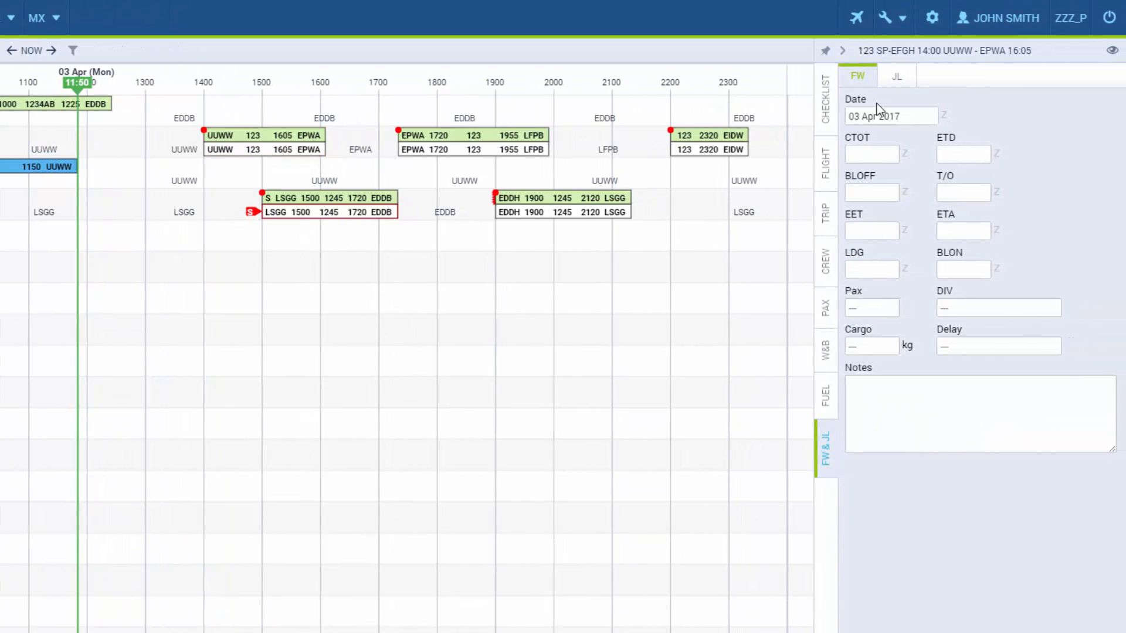
left_click(968, 154)
type("1430")
key("Return")
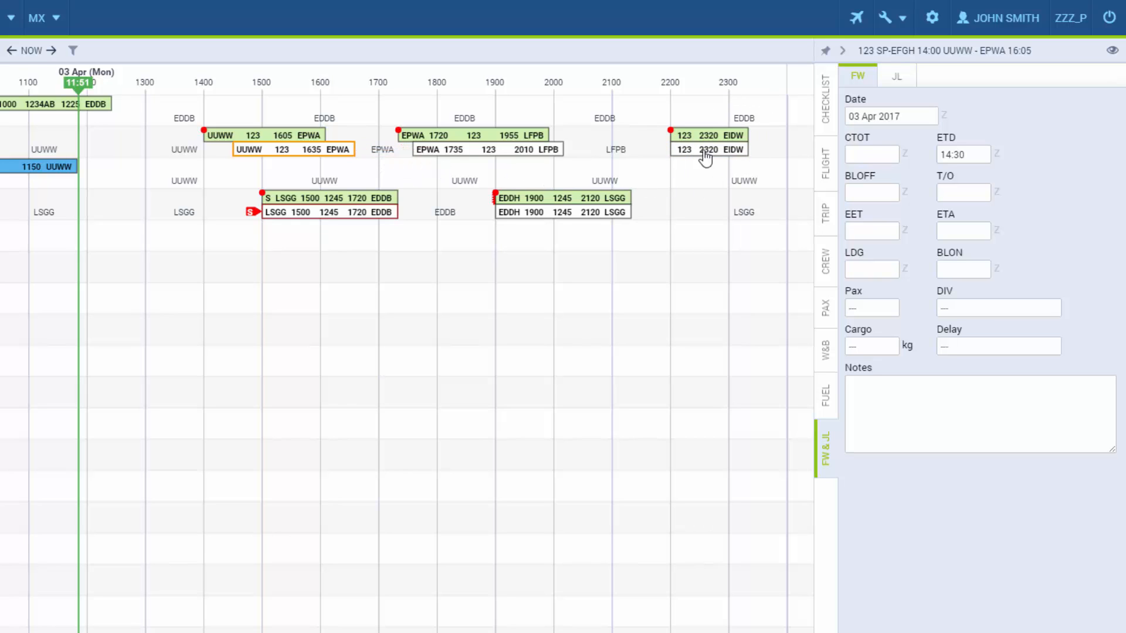
left_click(280, 137)
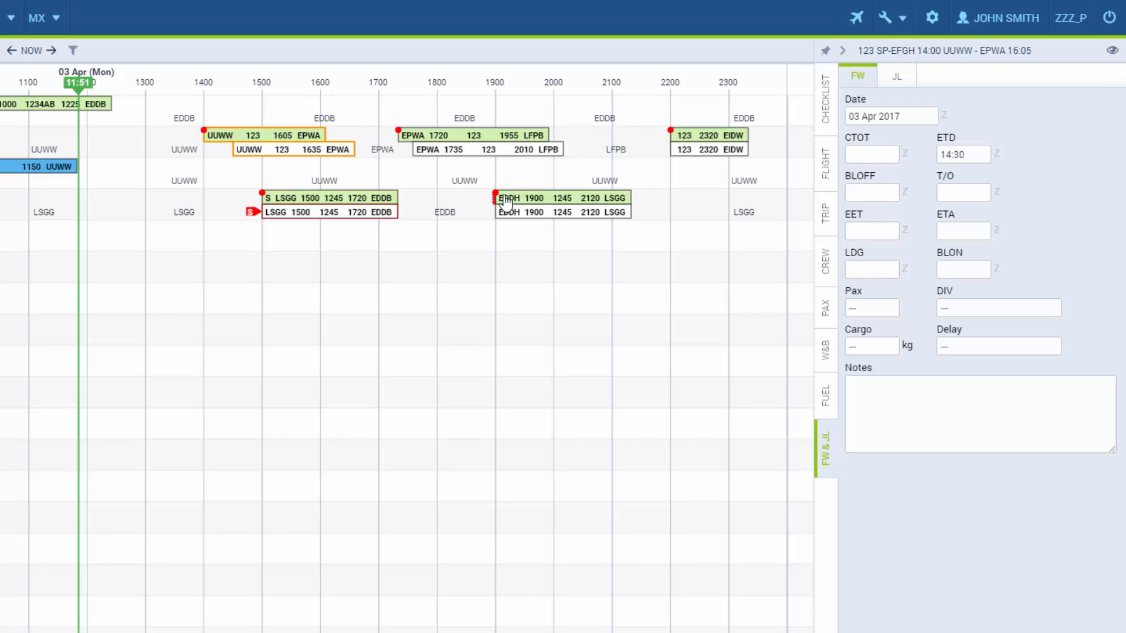